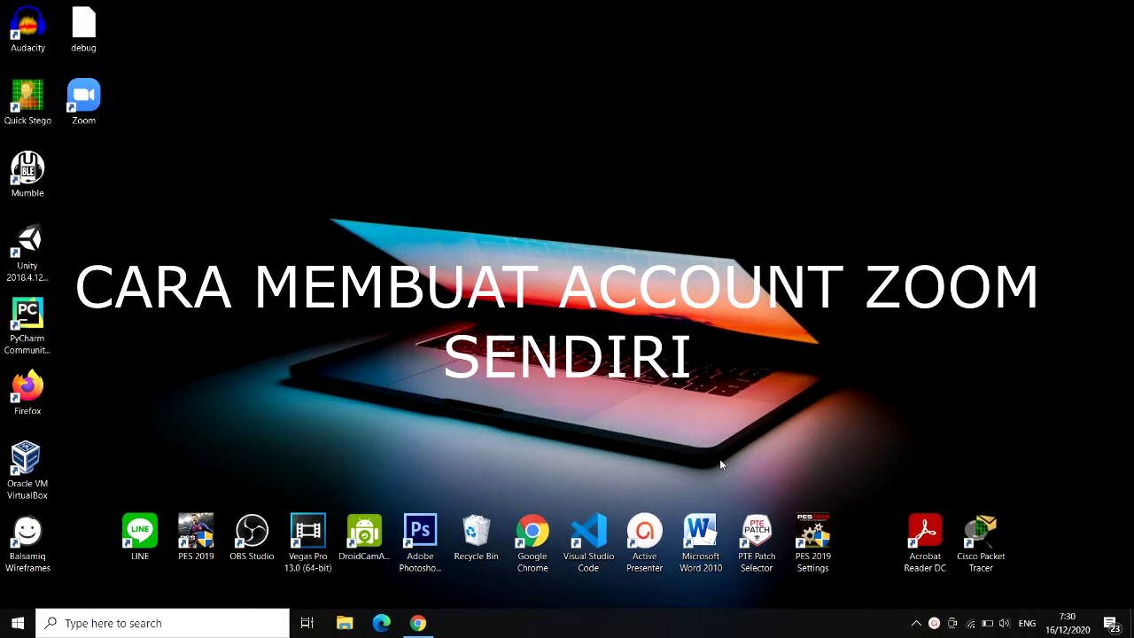
Step: Refresh the desktop twice from its right-click menu
{"action": "right_click", "coordinate": [292, 195]}
{"action": "left_click", "coordinate": [344, 241]}
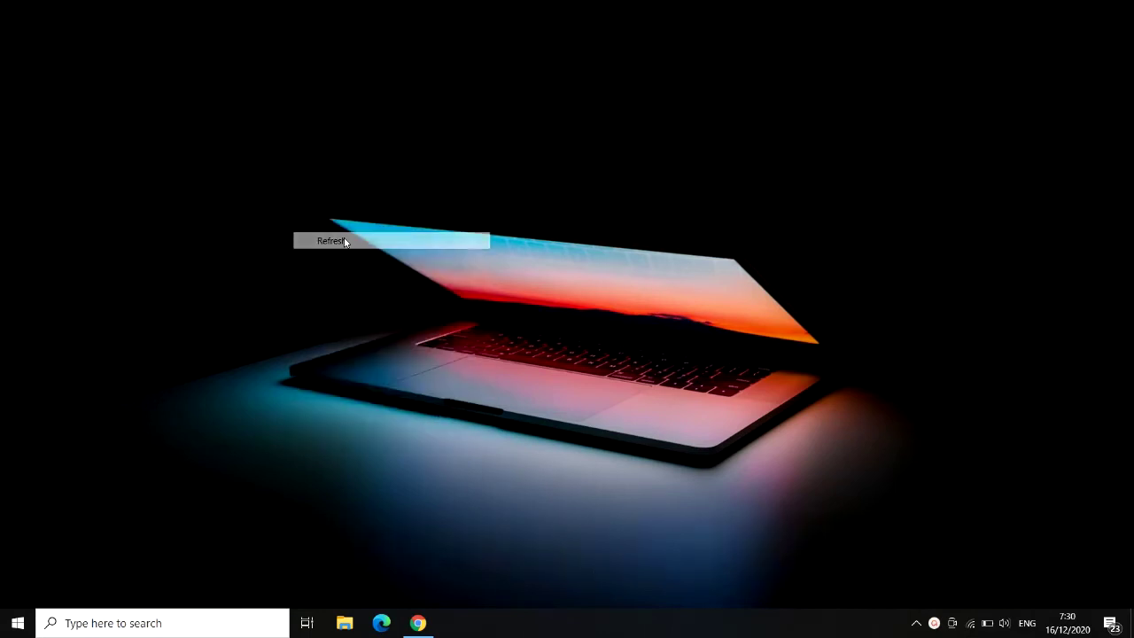
{"action": "right_click", "coordinate": [512, 146]}
{"action": "left_click", "coordinate": [572, 193]}
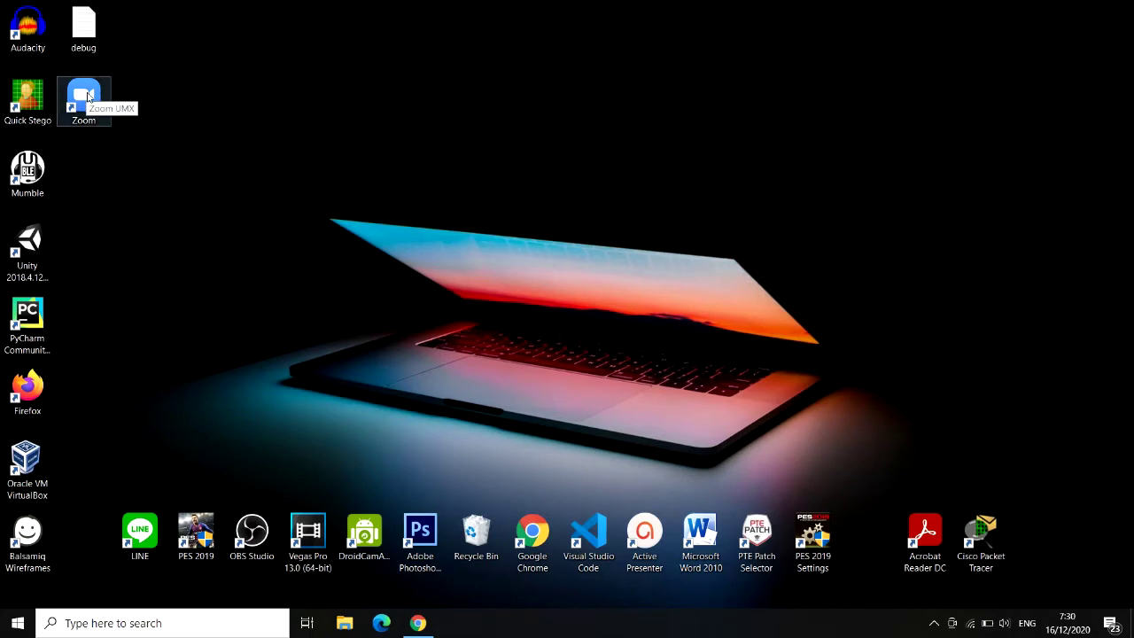
Step: Launch the Zoom desktop client and follow its Sign Up Free link to the website
{"action": "left_click", "coordinate": [87, 96]}
{"action": "double_click", "coordinate": [87, 95]}
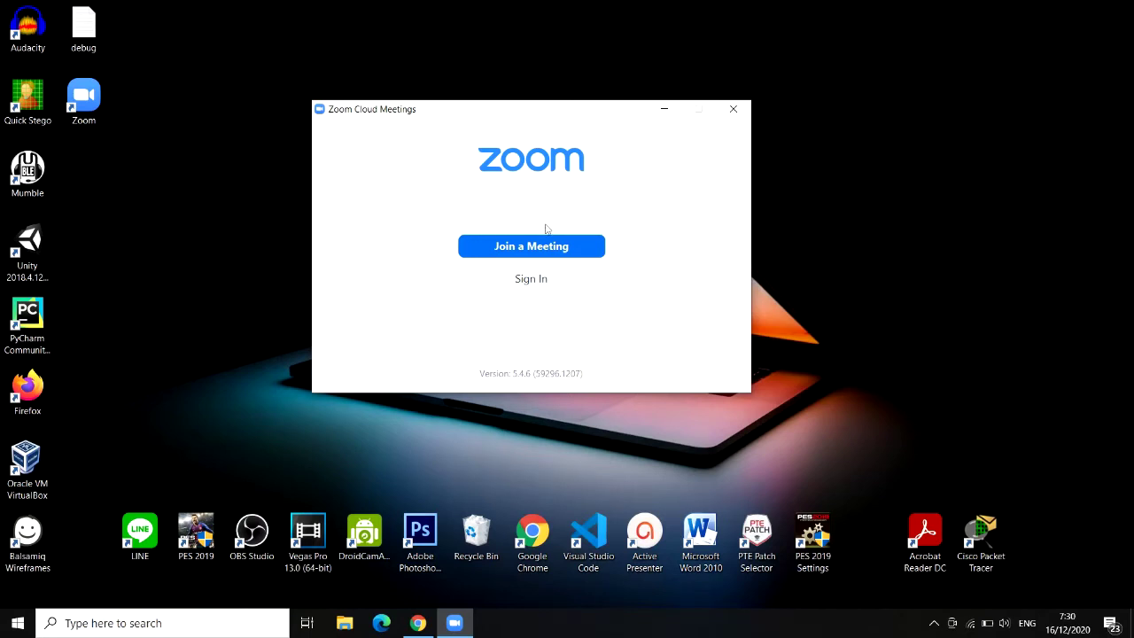
{"action": "left_click", "coordinate": [532, 280]}
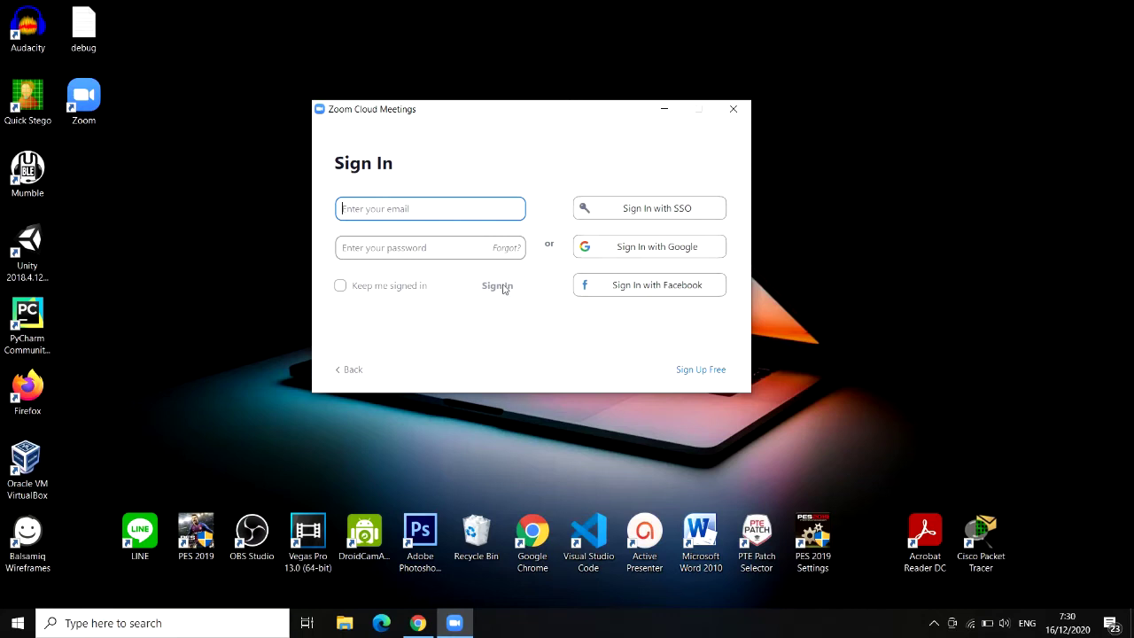
{"action": "left_click", "coordinate": [714, 375]}
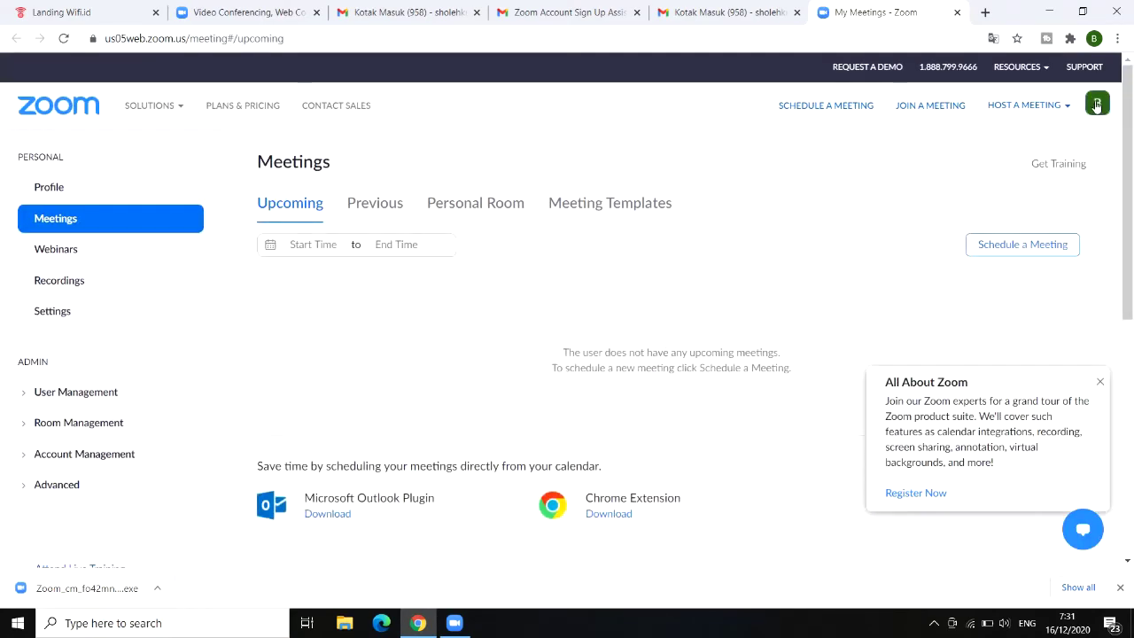
Step: Sign out of the currently logged-in web account from the avatar menu
{"action": "mouse_move", "coordinate": [1097, 104]}
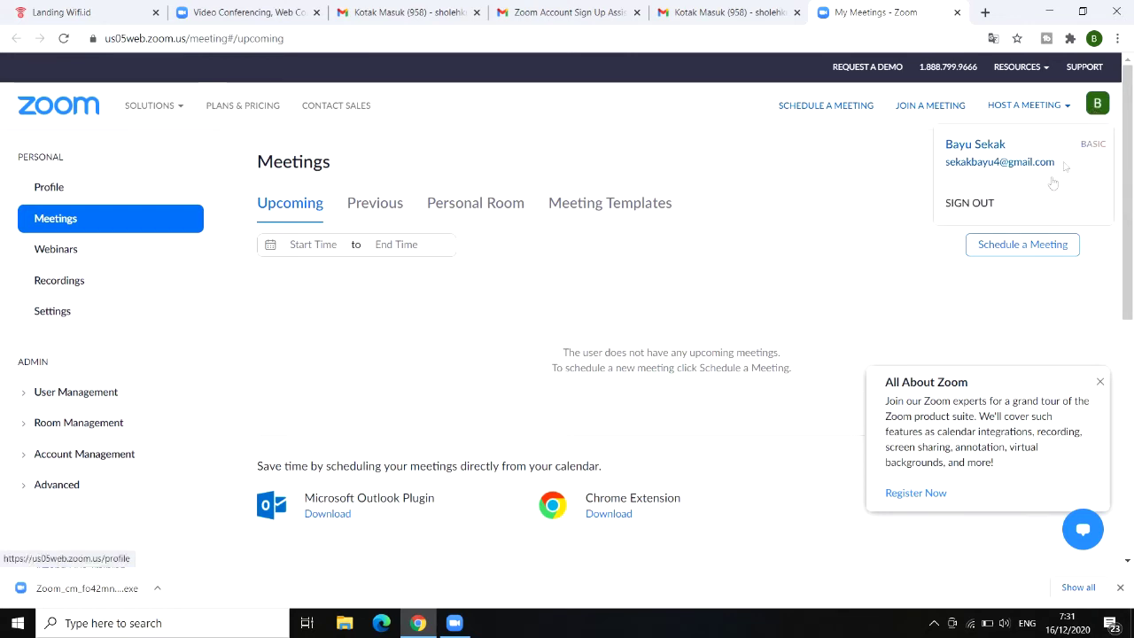
{"action": "left_click", "coordinate": [971, 204]}
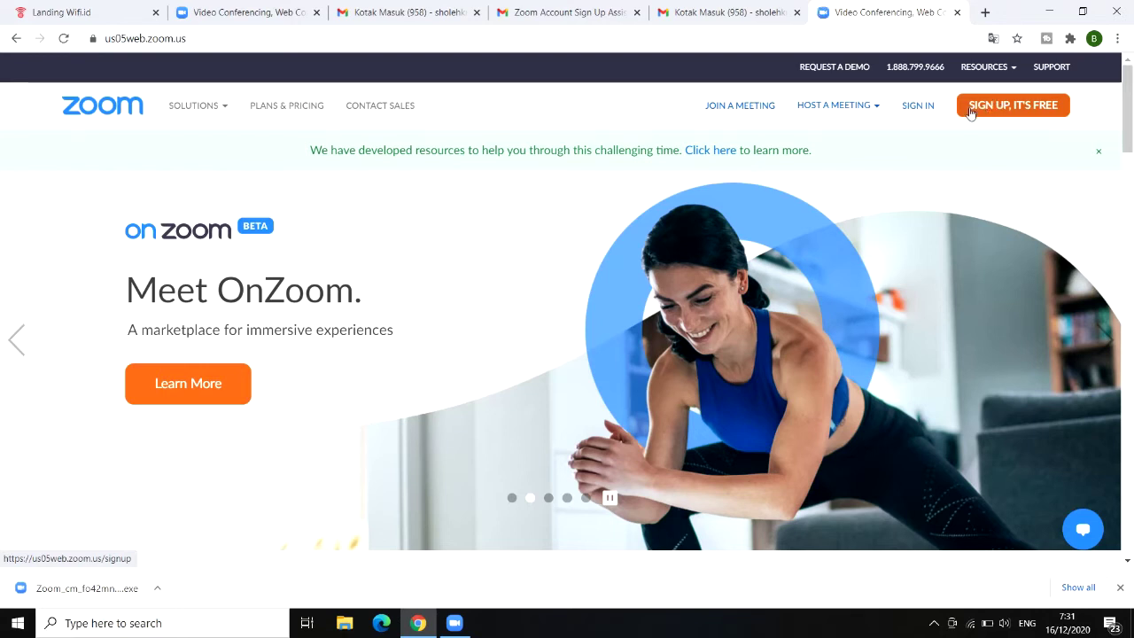
{"action": "left_click", "coordinate": [993, 107]}
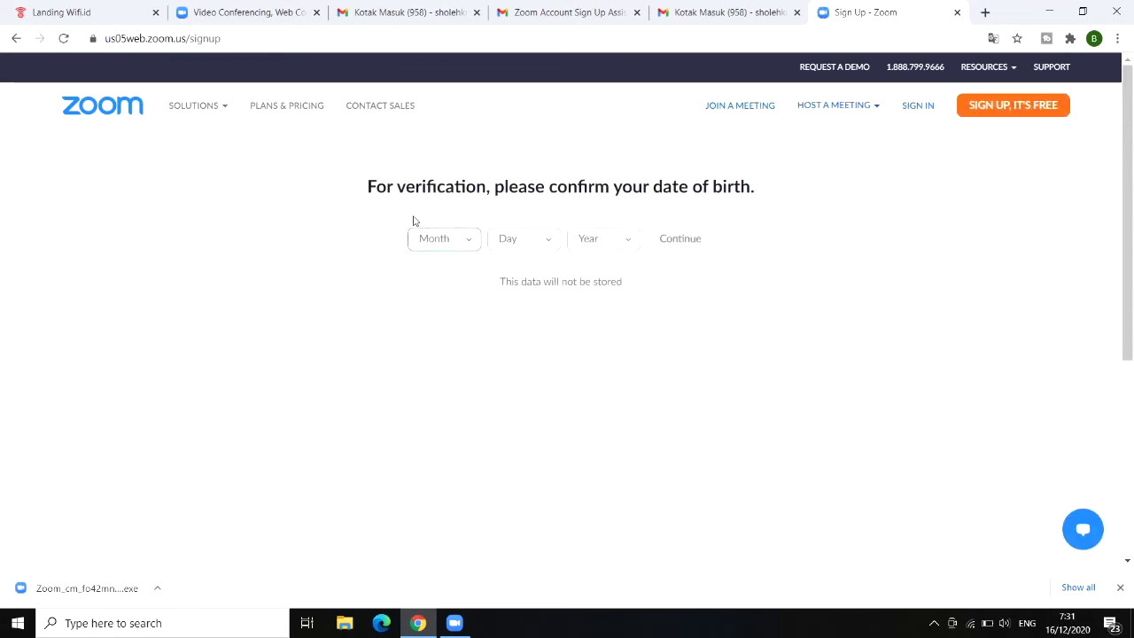
{"action": "left_click", "coordinate": [466, 242]}
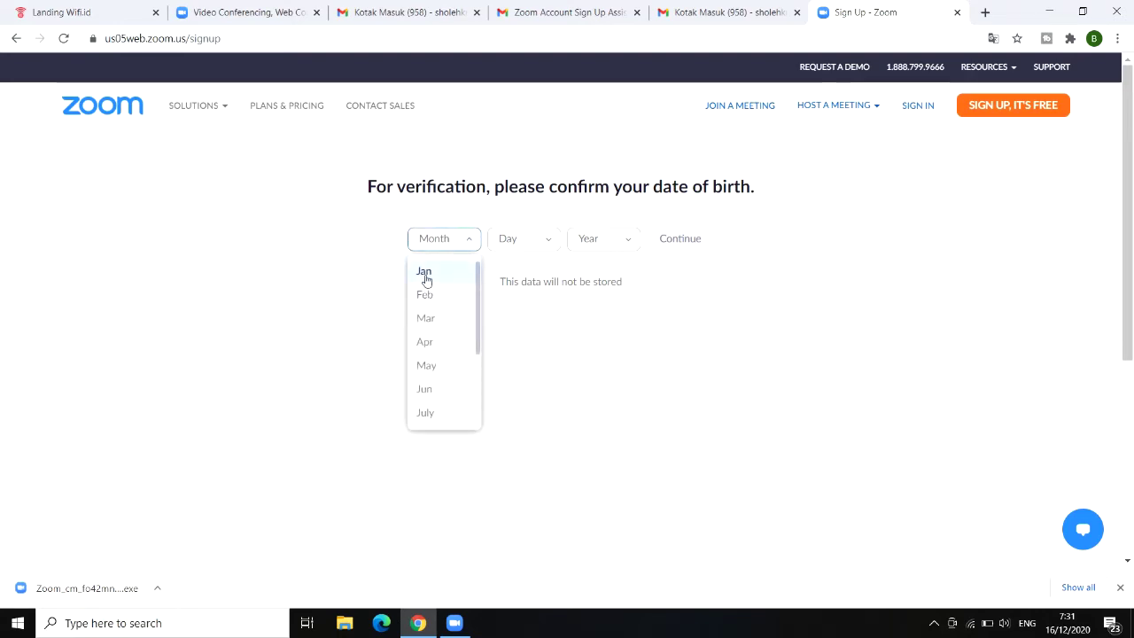
{"action": "left_click", "coordinate": [426, 278]}
{"action": "left_click", "coordinate": [537, 246]}
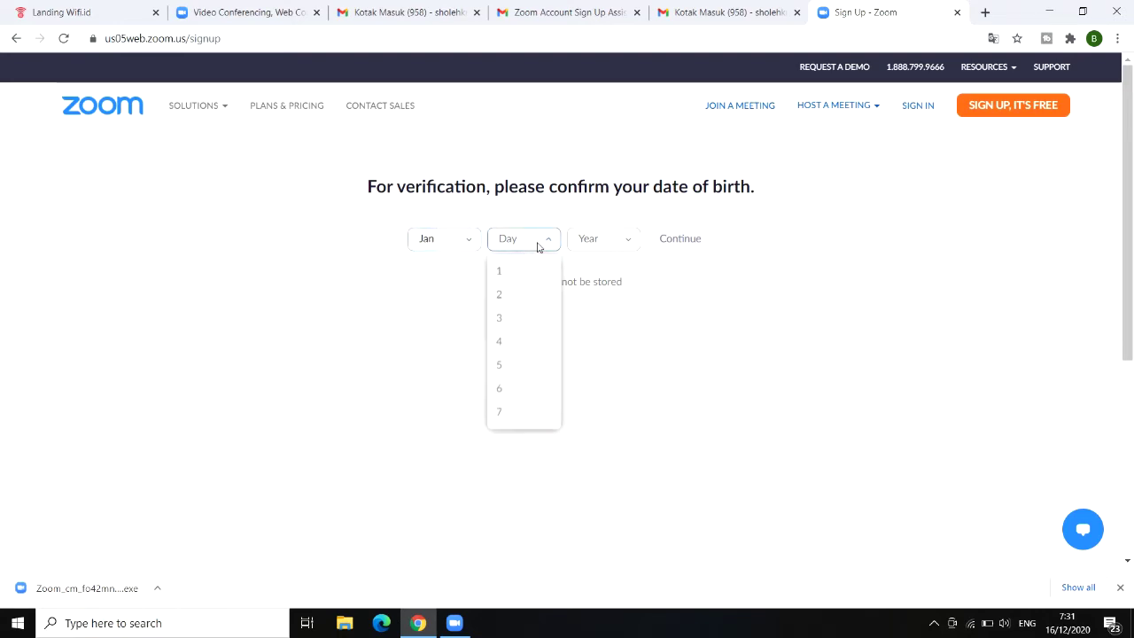
{"action": "left_click", "coordinate": [516, 364]}
{"action": "left_click", "coordinate": [625, 241]}
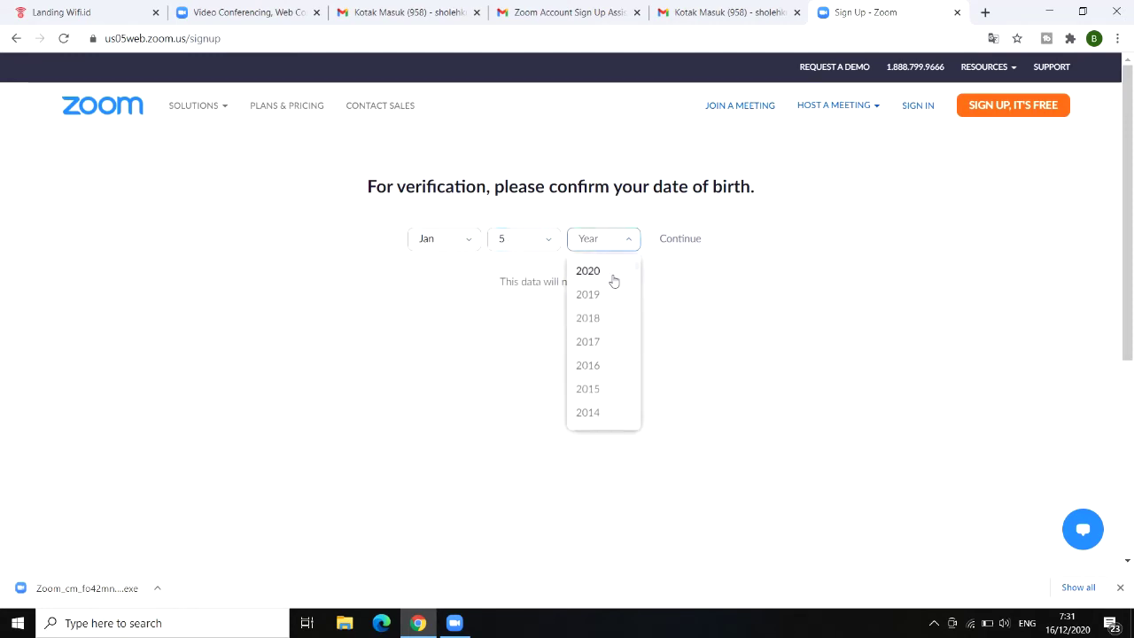
{"action": "scroll", "coordinate": [602, 328], "scroll_direction": "down", "scroll_amount": 3}
{"action": "scroll", "coordinate": [603, 328], "scroll_direction": "down", "scroll_amount": 4}
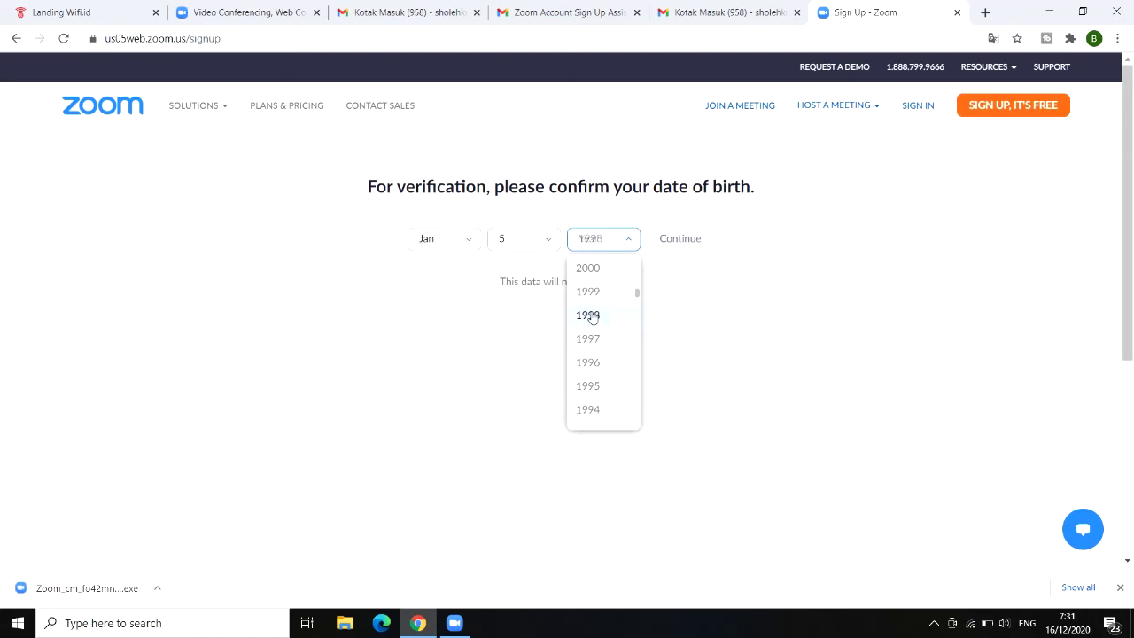
{"action": "left_click", "coordinate": [592, 316]}
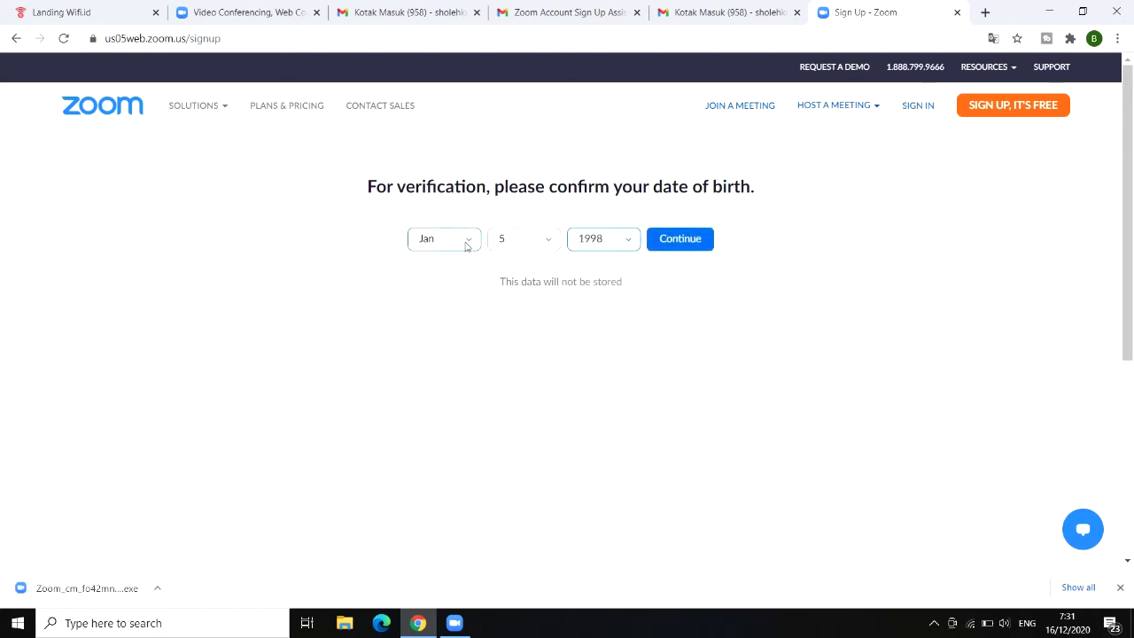
{"action": "left_click", "coordinate": [693, 245]}
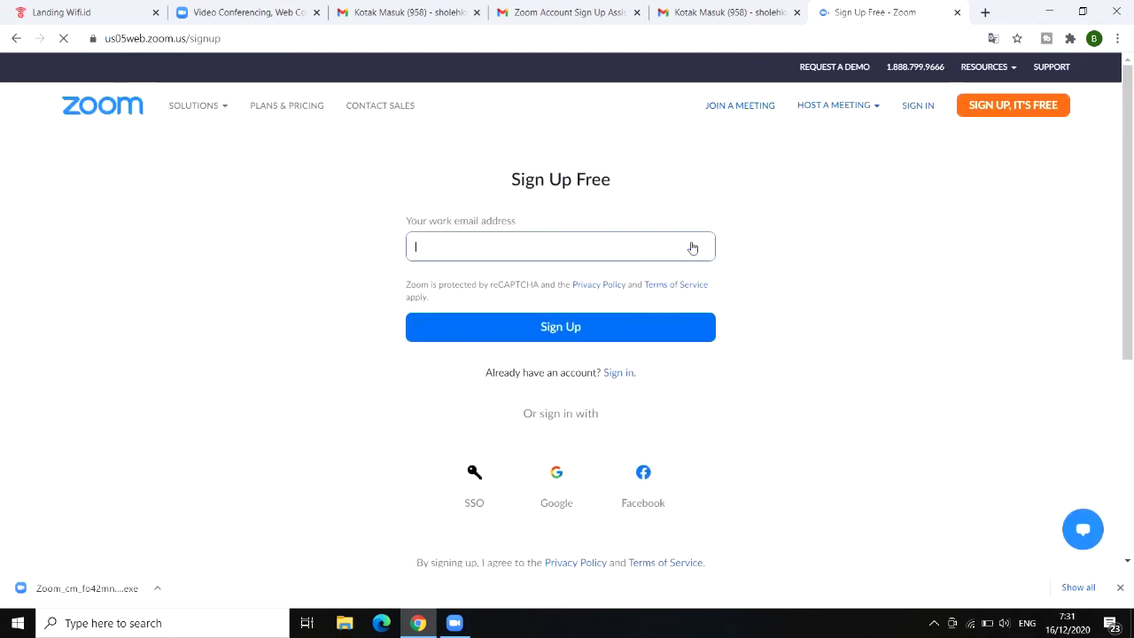
Step: Begin typing in the work email field, erasing several false starts
{"action": "left_click", "coordinate": [590, 250]}
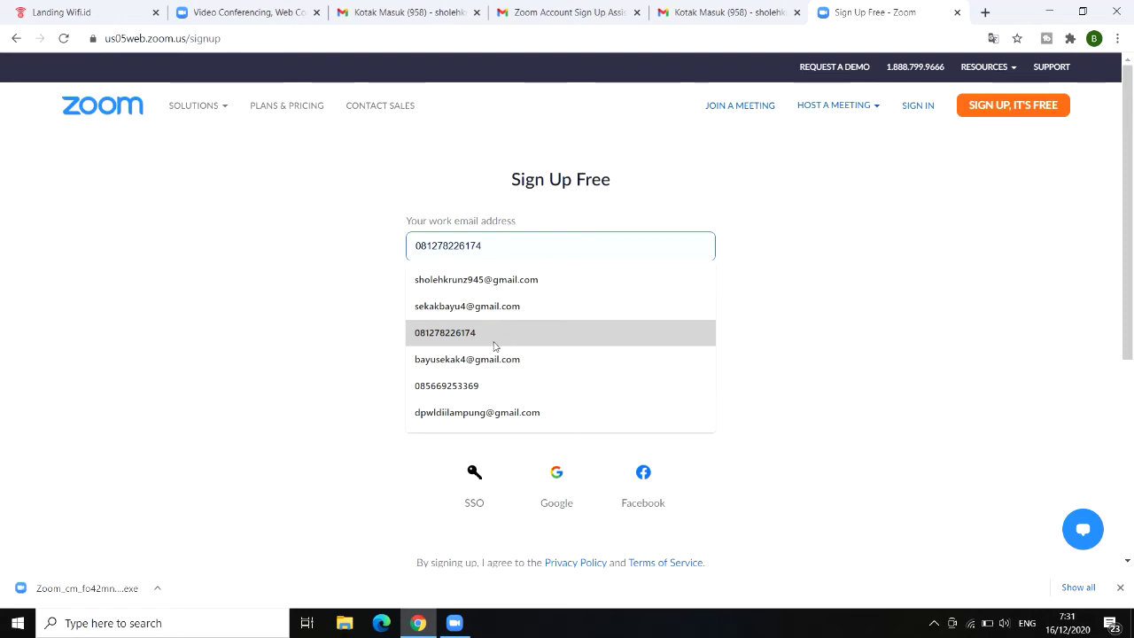
{"action": "type", "text": "s"}
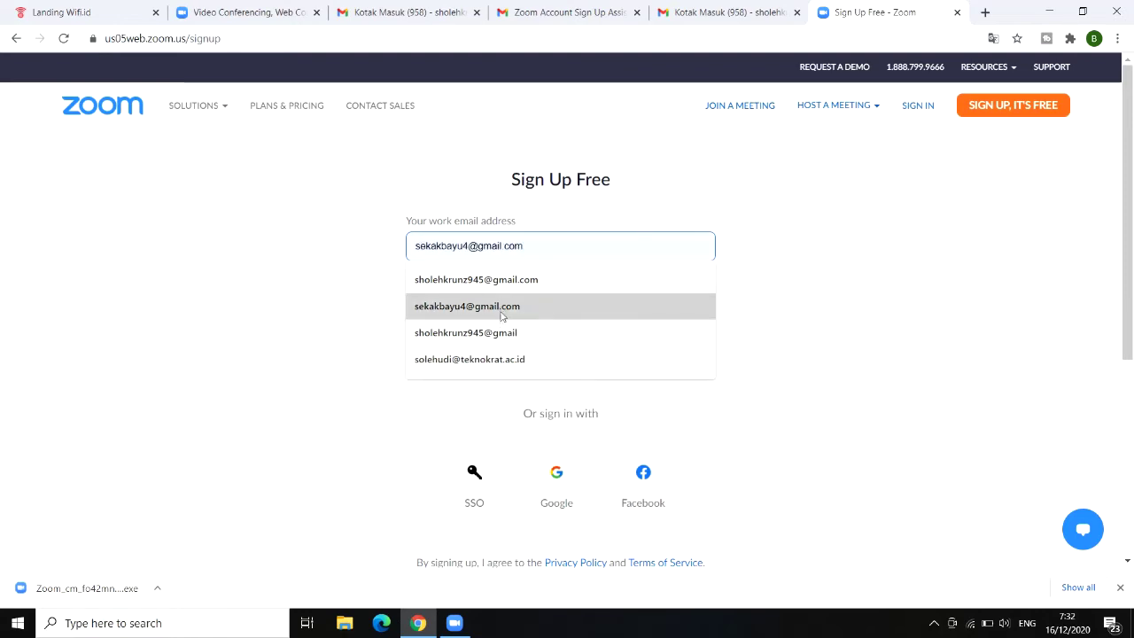
{"action": "type", "text": "a"}
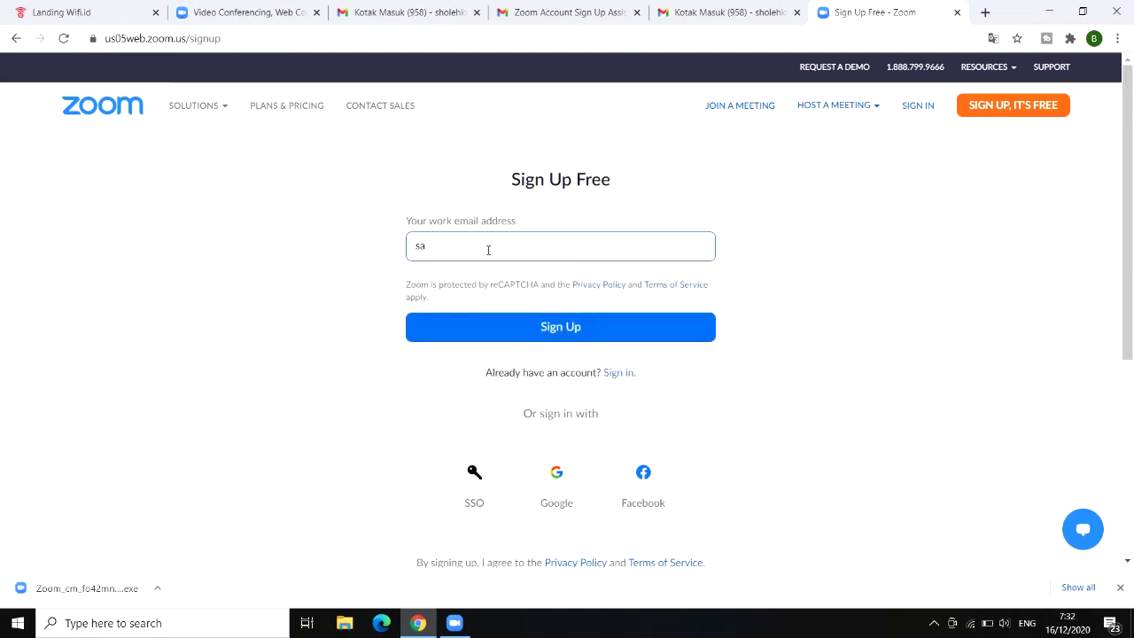
{"action": "key", "text": "BackSpace"}
{"action": "key", "text": "BackSpace"}
{"action": "type", "text": "mun"}
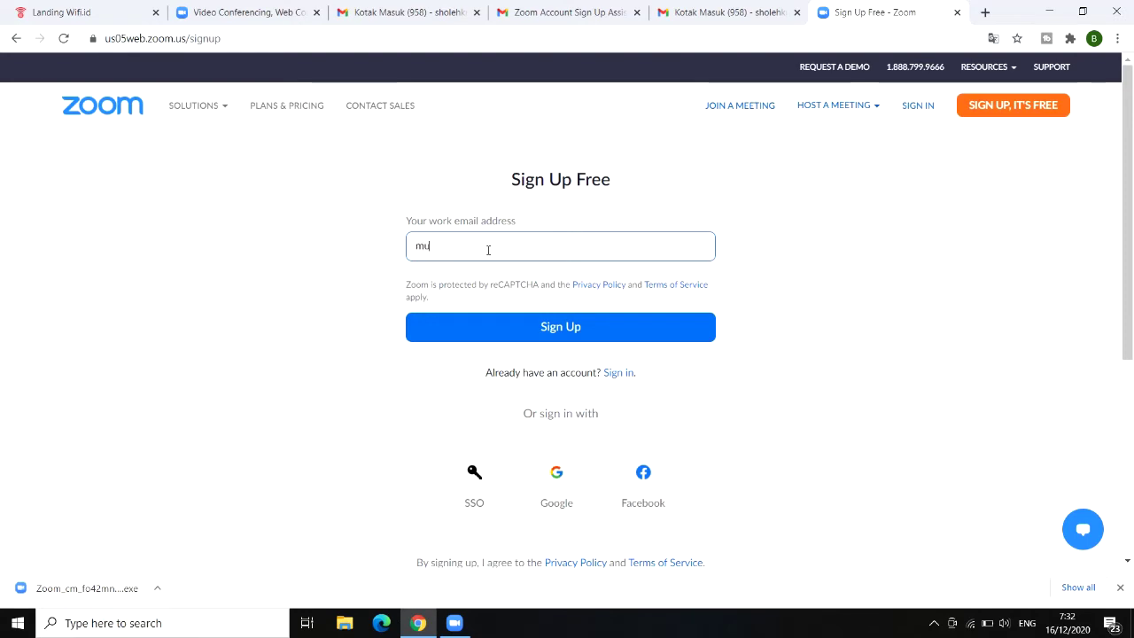
{"action": "key", "text": "BackSpace"}
{"action": "key", "text": "BackSpace"}
{"action": "key", "text": "BackSpace"}
{"action": "type", "text": "sa"}
{"action": "key", "text": "BackSpace"}
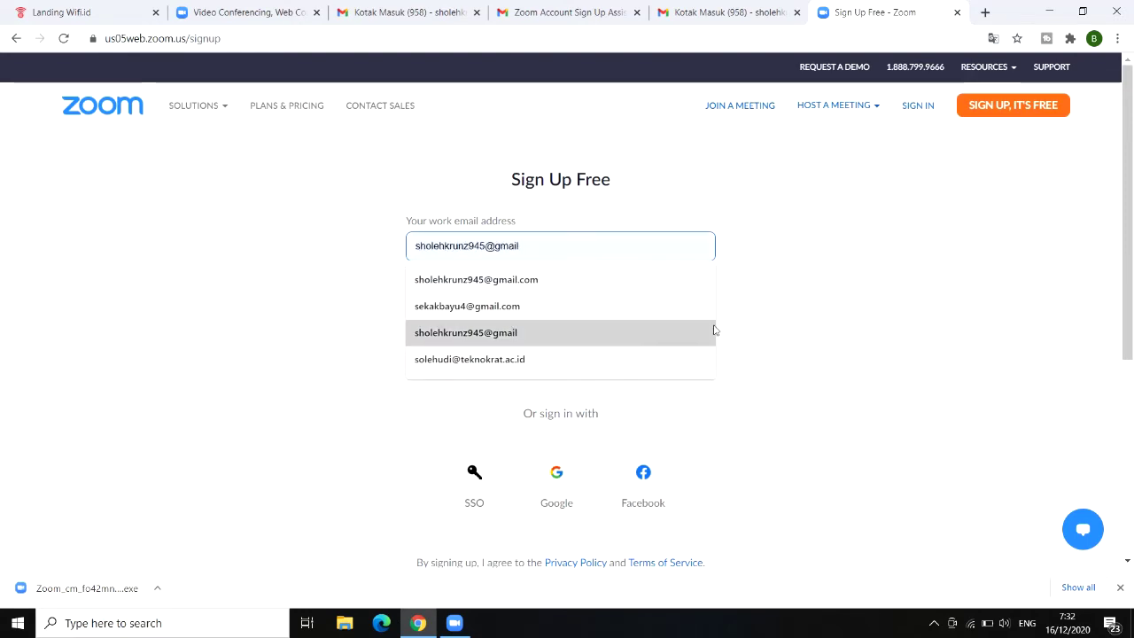
Step: Bring up and close the screen recorder's toolbar from the notification area
{"action": "left_click", "coordinate": [932, 625]}
{"action": "left_click", "coordinate": [935, 568]}
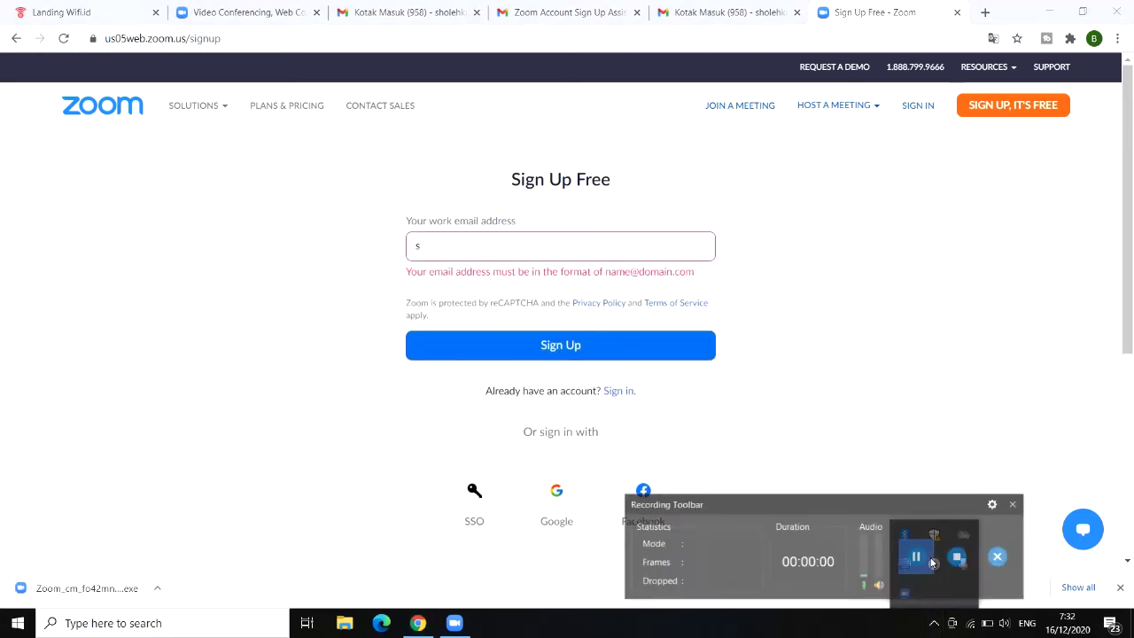
{"action": "left_click", "coordinate": [1014, 504]}
Step: Enter the new Gmail address in the email field and submit the sign-up
{"action": "left_click", "coordinate": [515, 257]}
{"action": "key", "text": "BackSpace"}
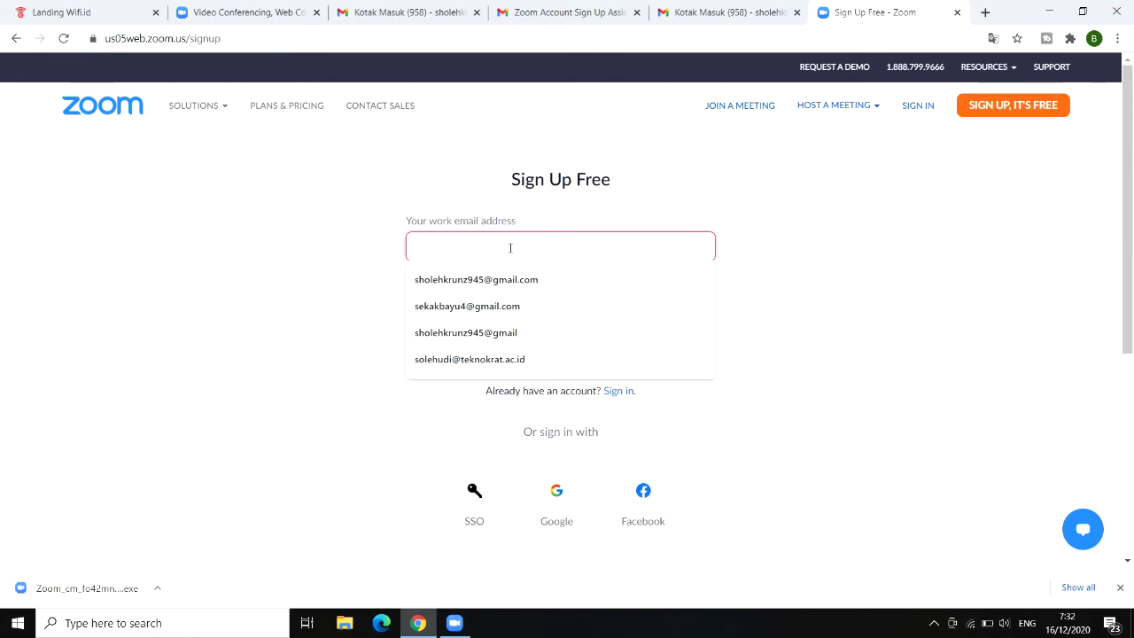
{"action": "type", "text": "a"}
{"action": "key", "text": "BackSpace"}
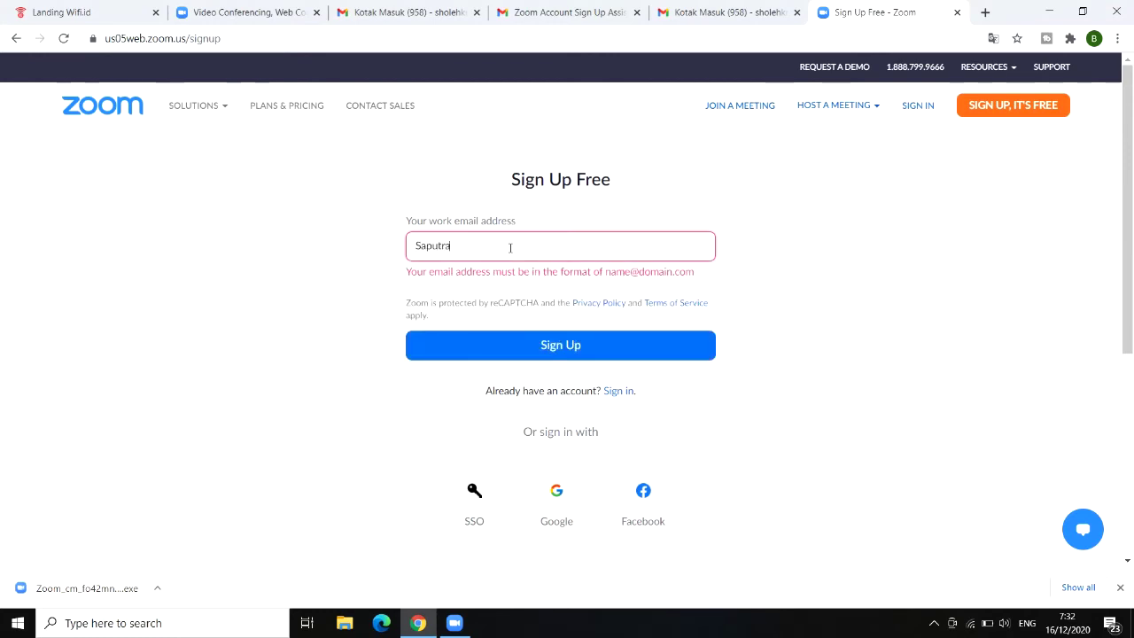
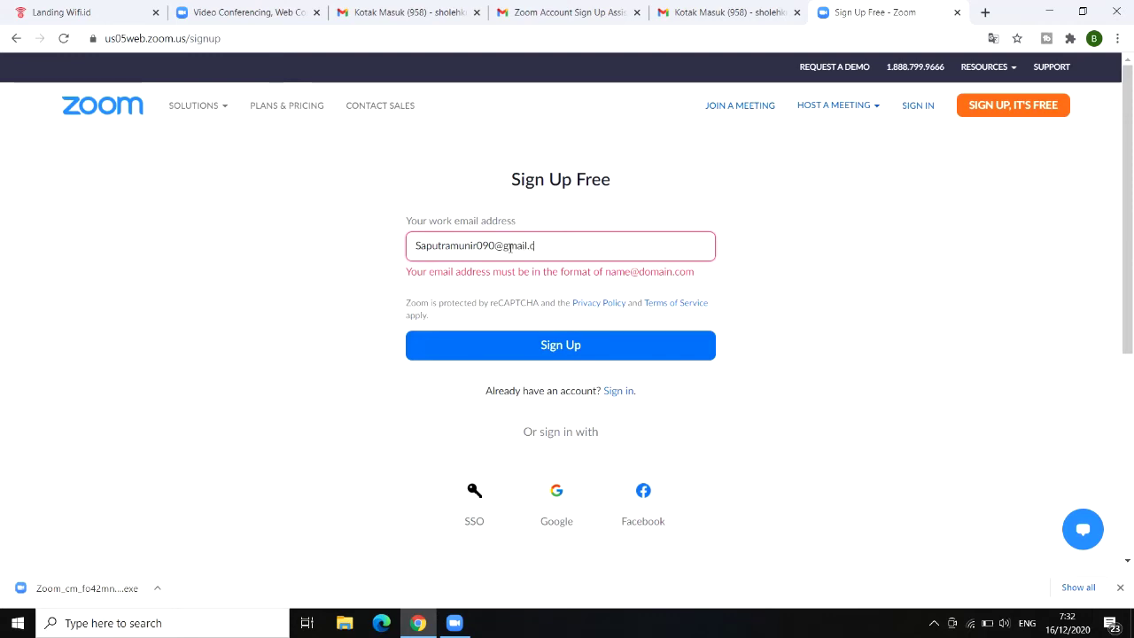
{"action": "left_click", "coordinate": [531, 326]}
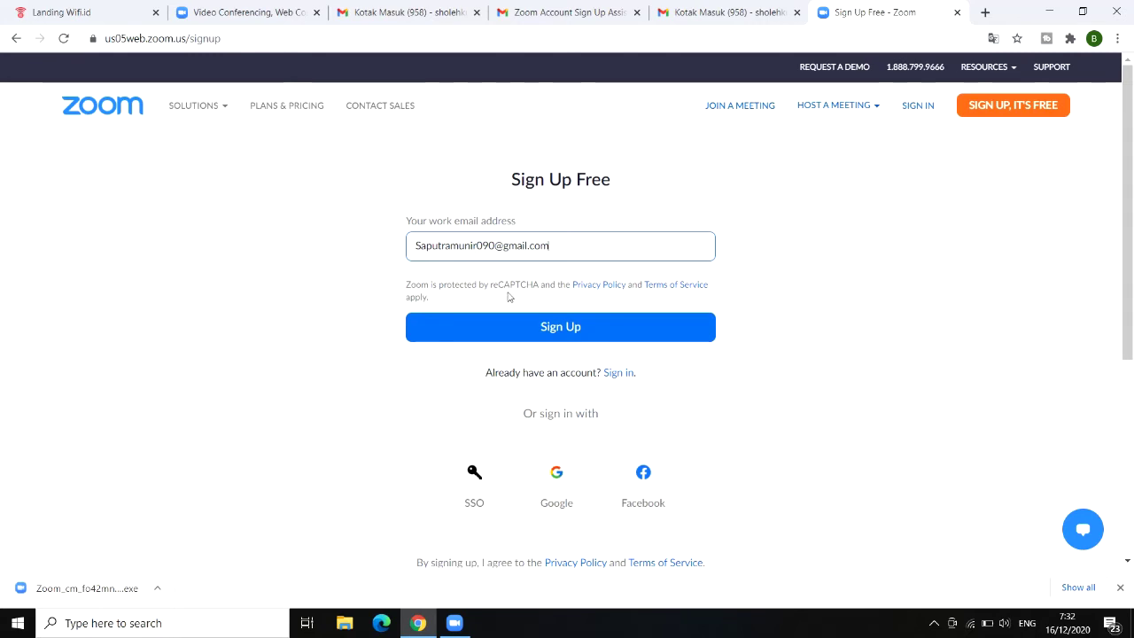
{"action": "left_click", "coordinate": [560, 330]}
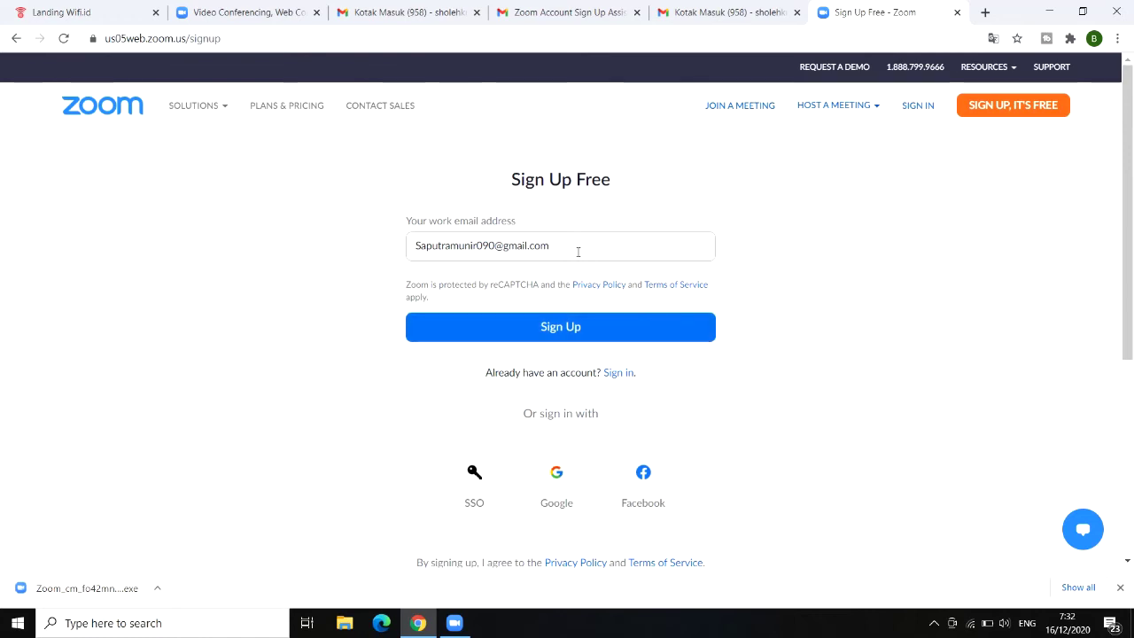
{"action": "left_click", "coordinate": [557, 327]}
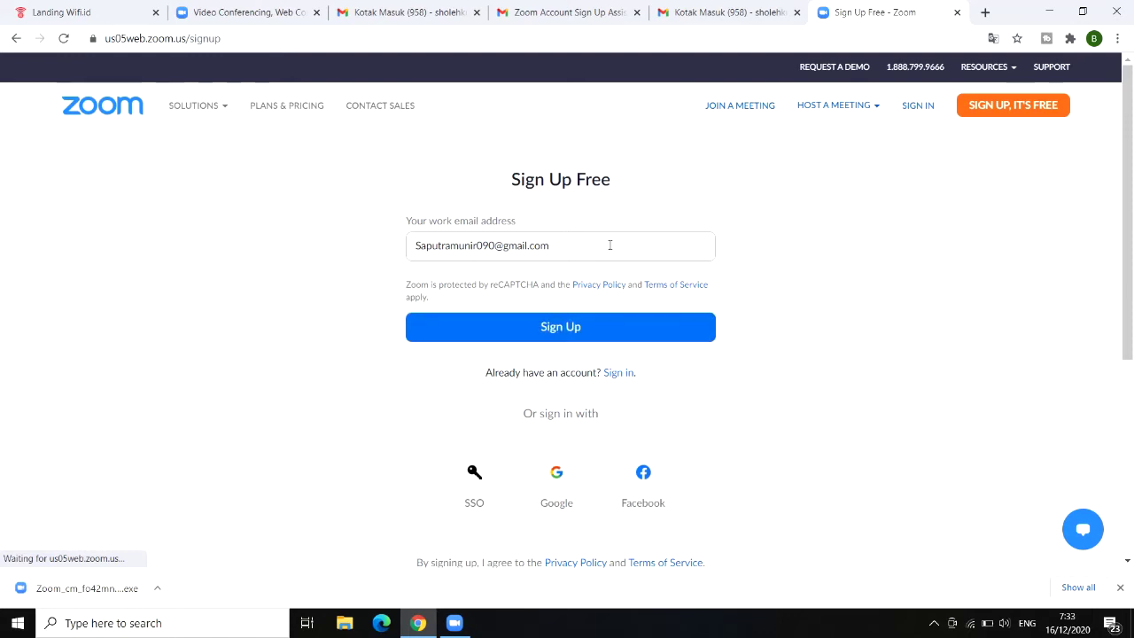
{"action": "left_click_drag", "start_coordinate": [610, 244], "coordinate": [354, 233]}
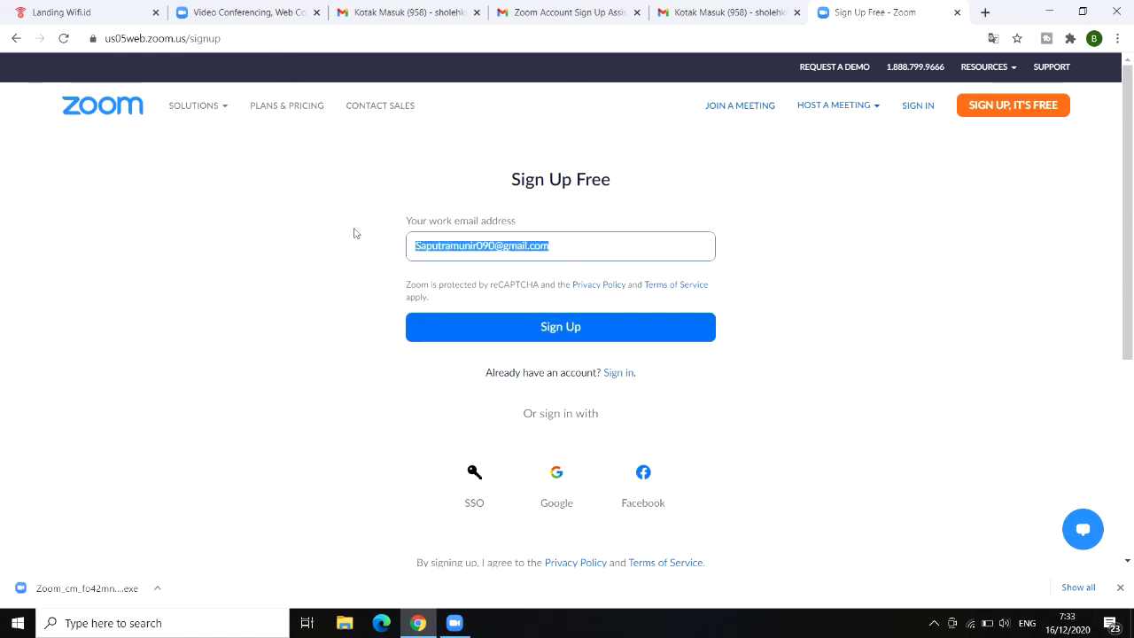
{"action": "key", "text": "Return"}
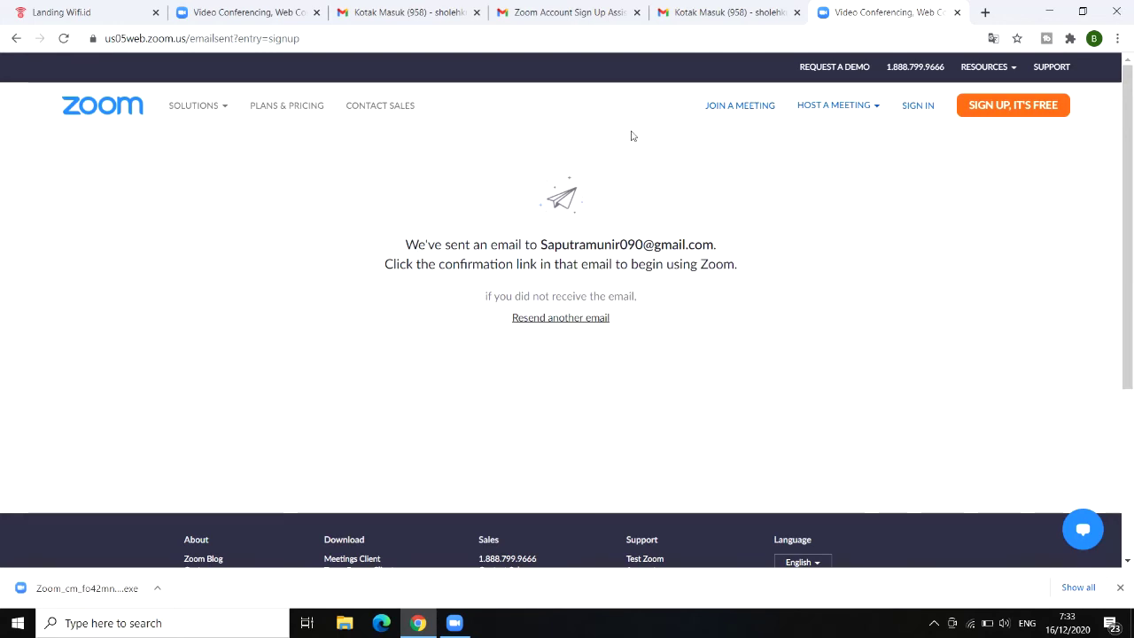
Step: In the Gmail tab, add and sign in to the newly registered Google account
{"action": "left_click", "coordinate": [708, 8]}
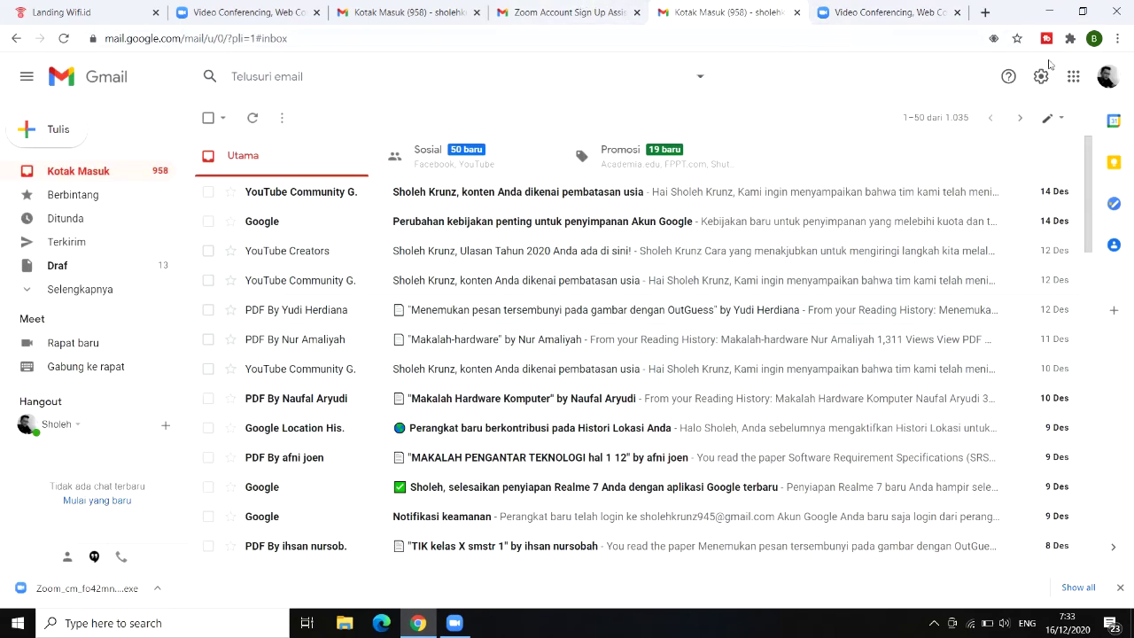
{"action": "left_click", "coordinate": [1106, 80]}
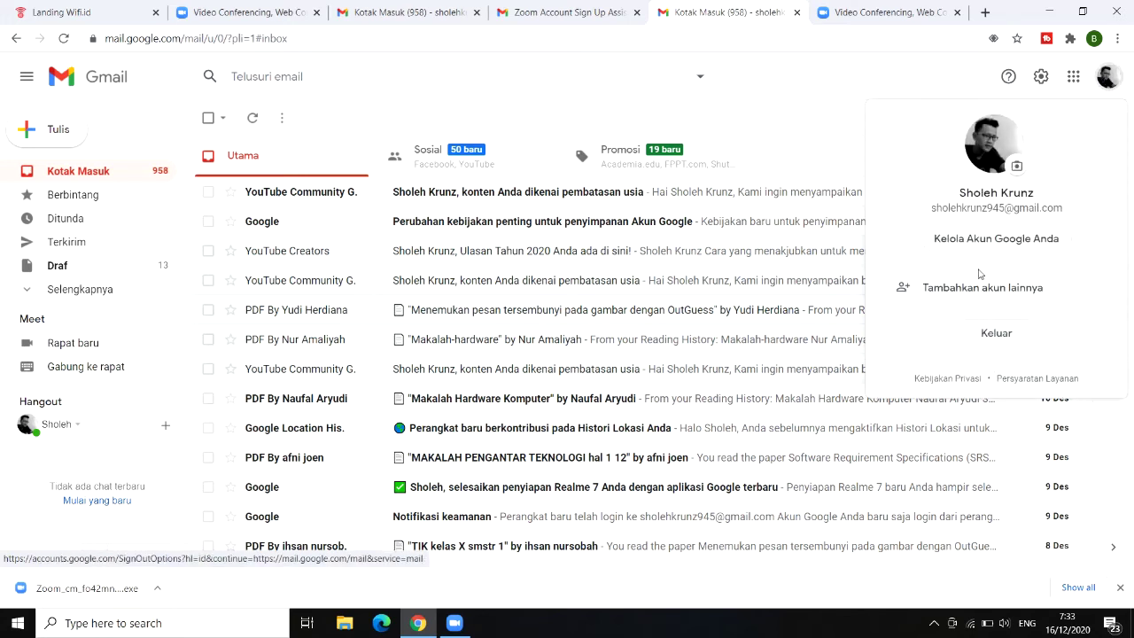
{"action": "left_click", "coordinate": [976, 289]}
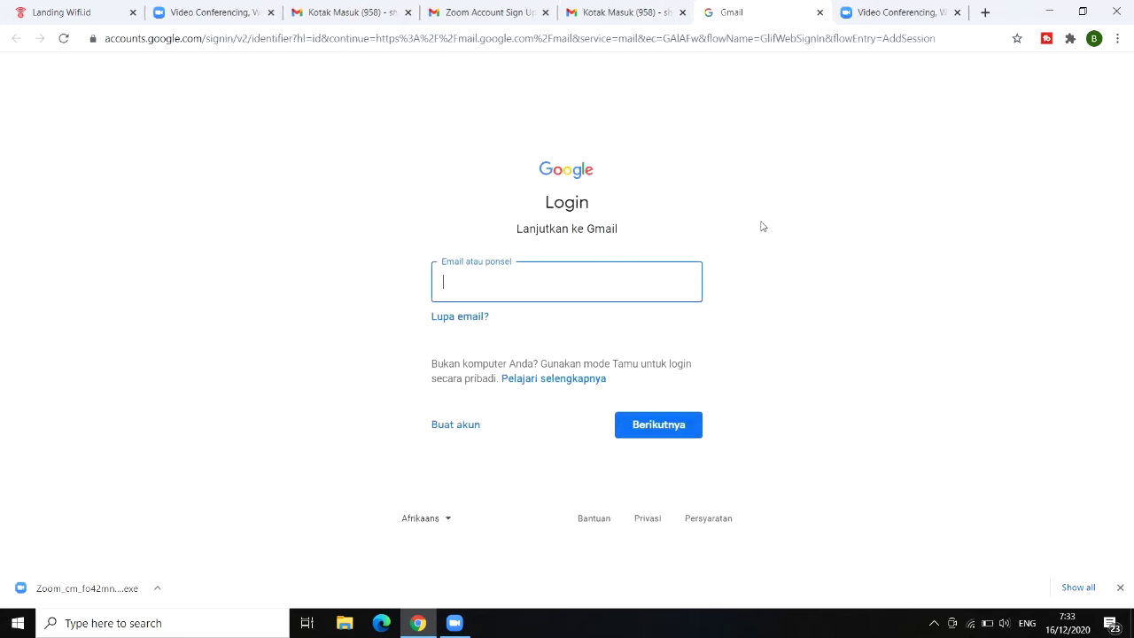
{"action": "left_click", "coordinate": [525, 286]}
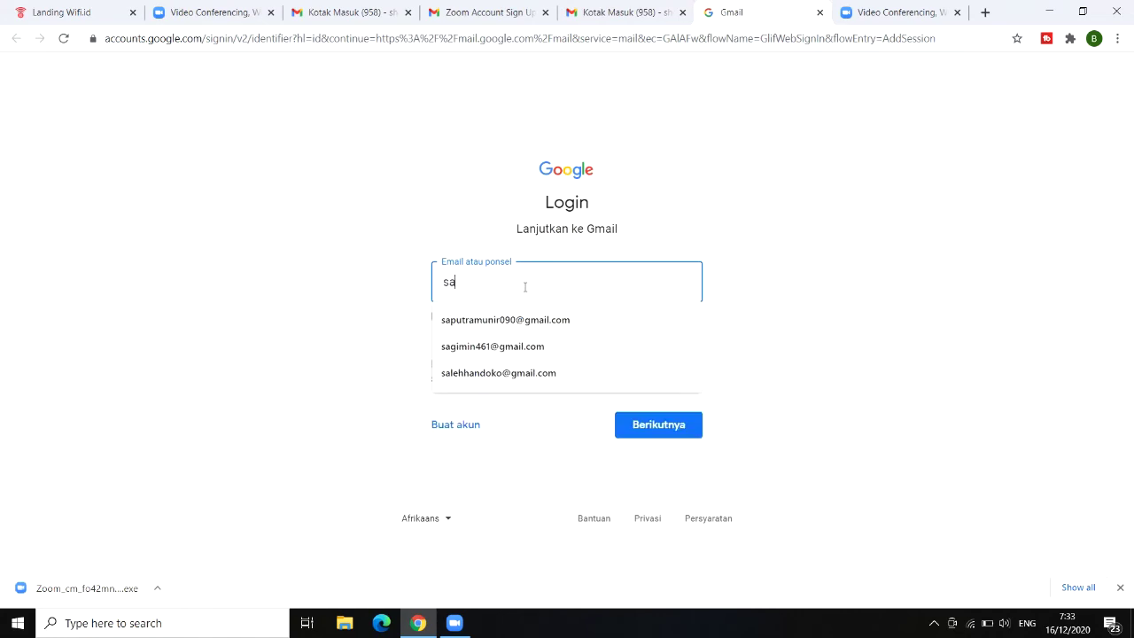
{"action": "left_click", "coordinate": [558, 320]}
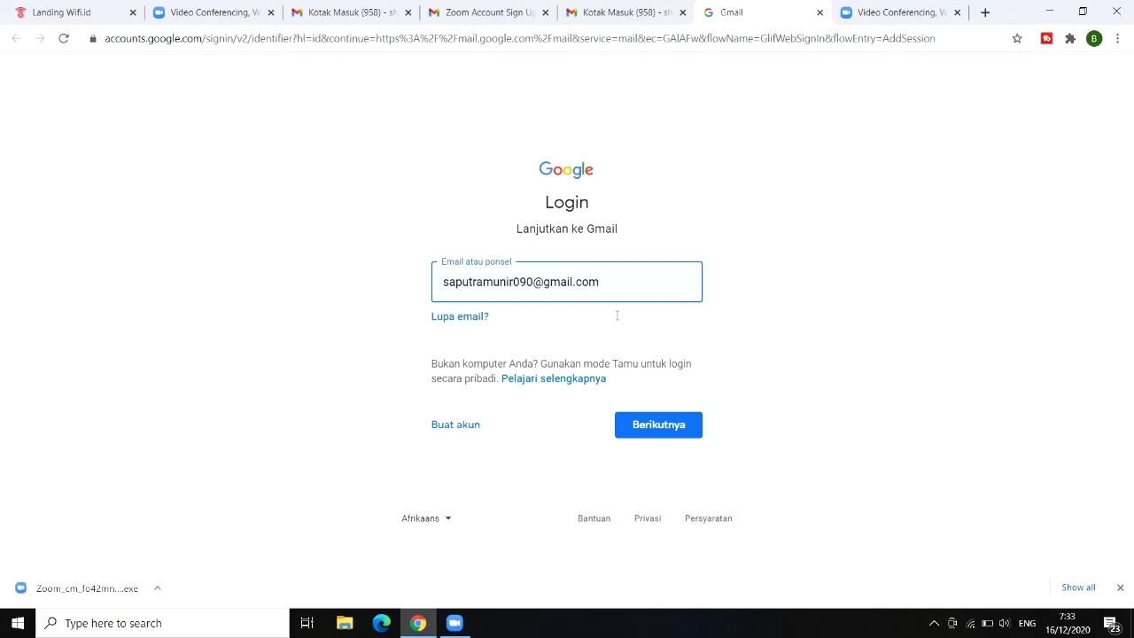
{"action": "left_click", "coordinate": [661, 431]}
{"action": "left_click", "coordinate": [647, 427]}
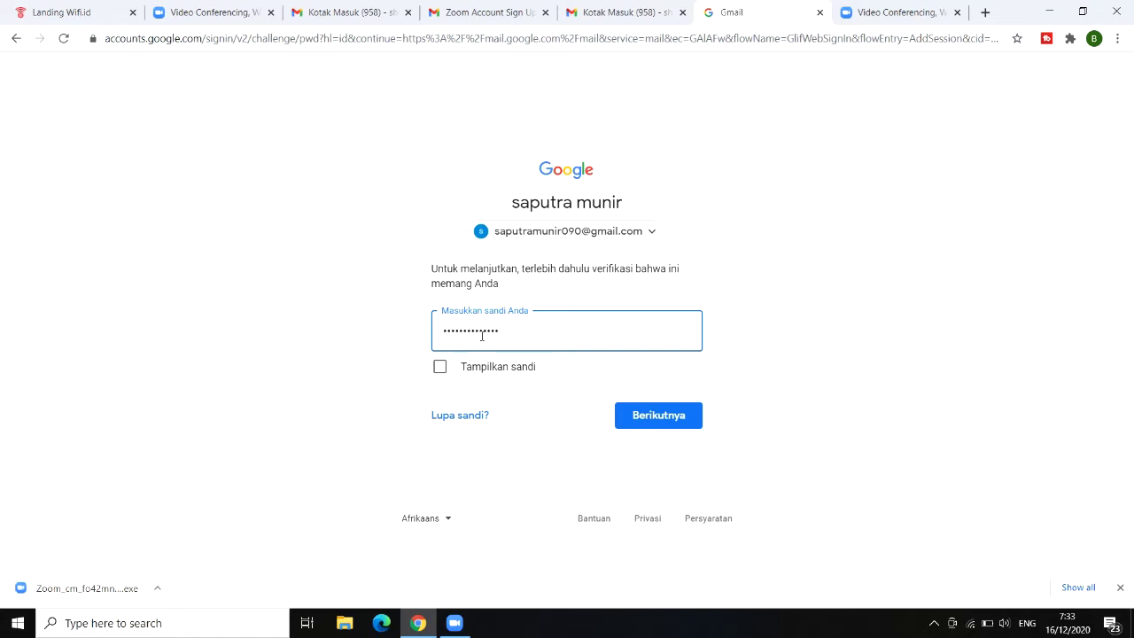
{"action": "left_click", "coordinate": [647, 417]}
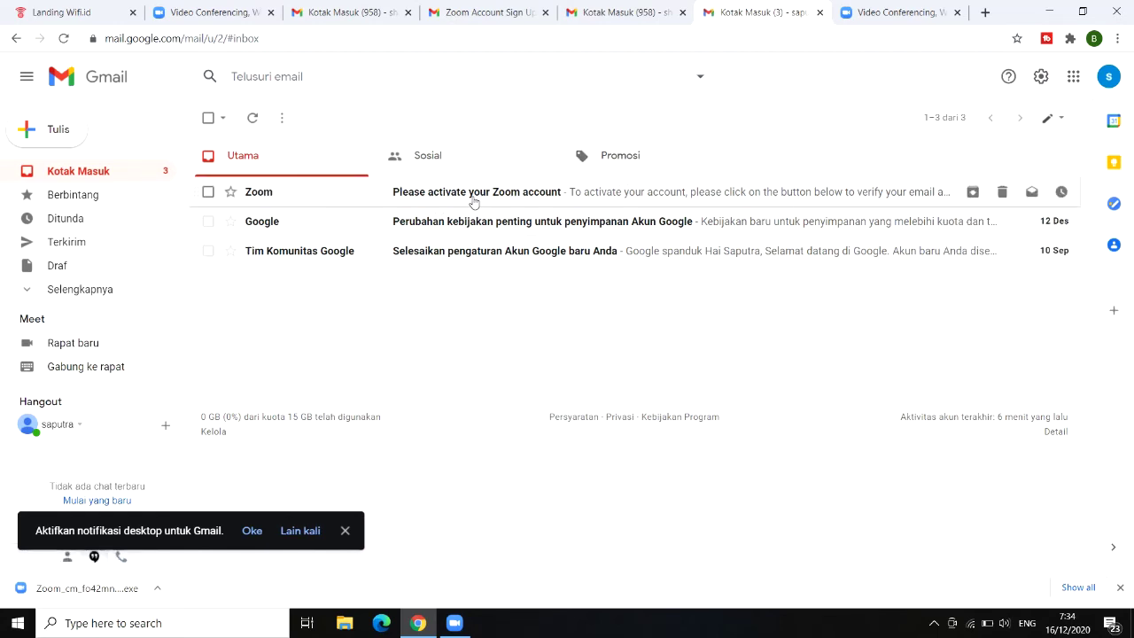
Step: Open the 'Please activate your Zoom account' email and scroll through it
{"action": "left_click", "coordinate": [283, 196]}
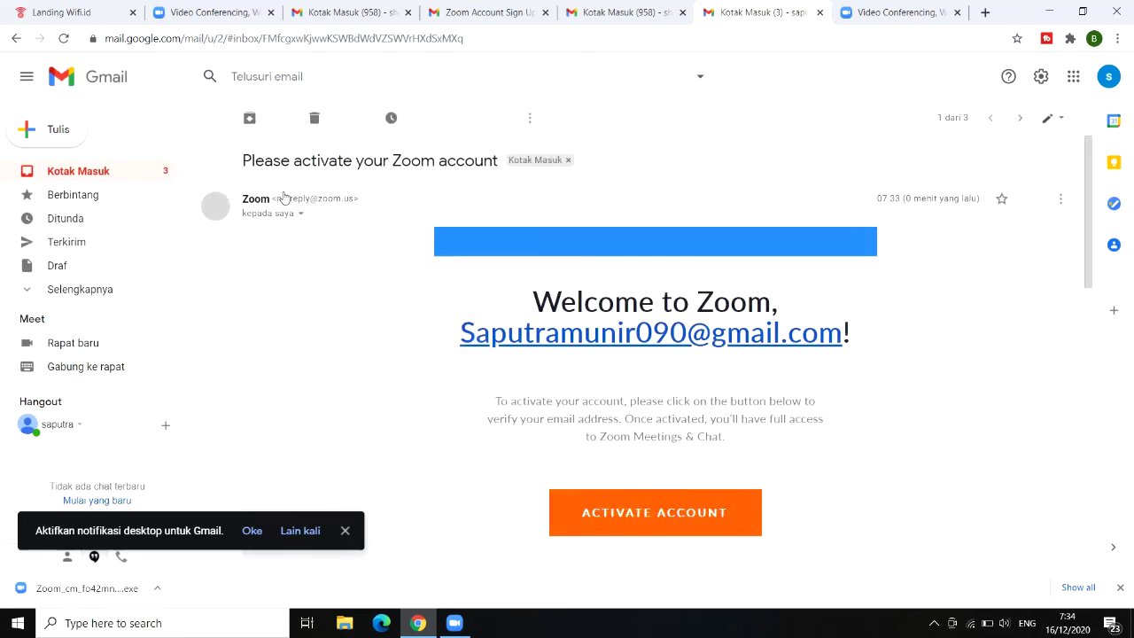
{"action": "scroll", "coordinate": [710, 374], "scroll_direction": "down", "scroll_amount": 1}
{"action": "scroll", "coordinate": [710, 375], "scroll_direction": "down", "scroll_amount": 1}
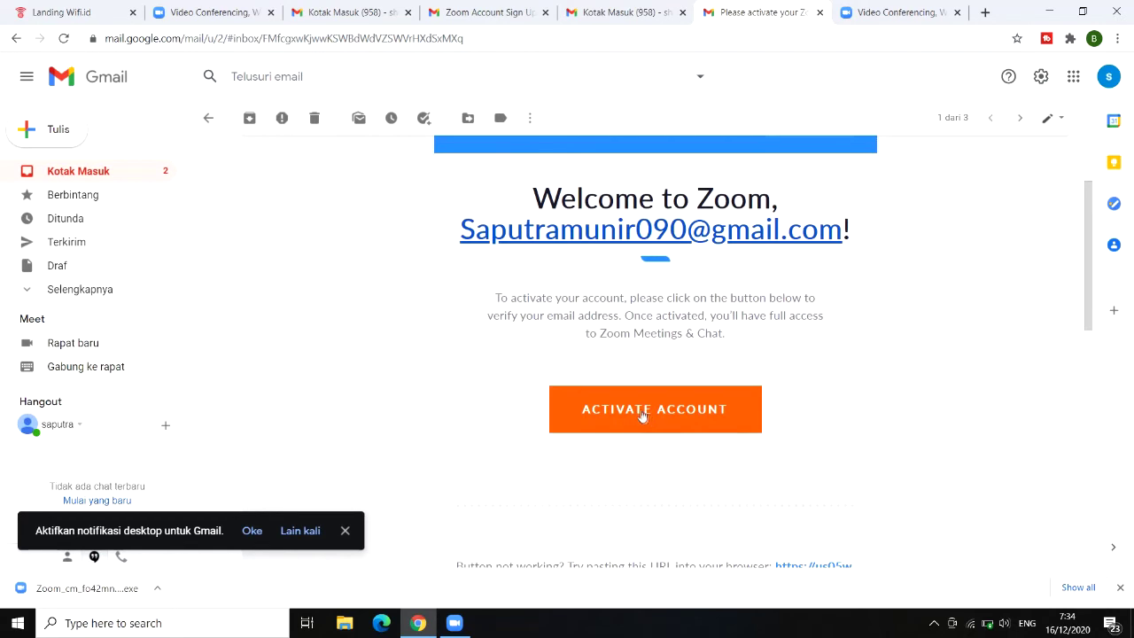
Step: Activate the account from the email and enter the user's first and last name
{"action": "left_click", "coordinate": [643, 413]}
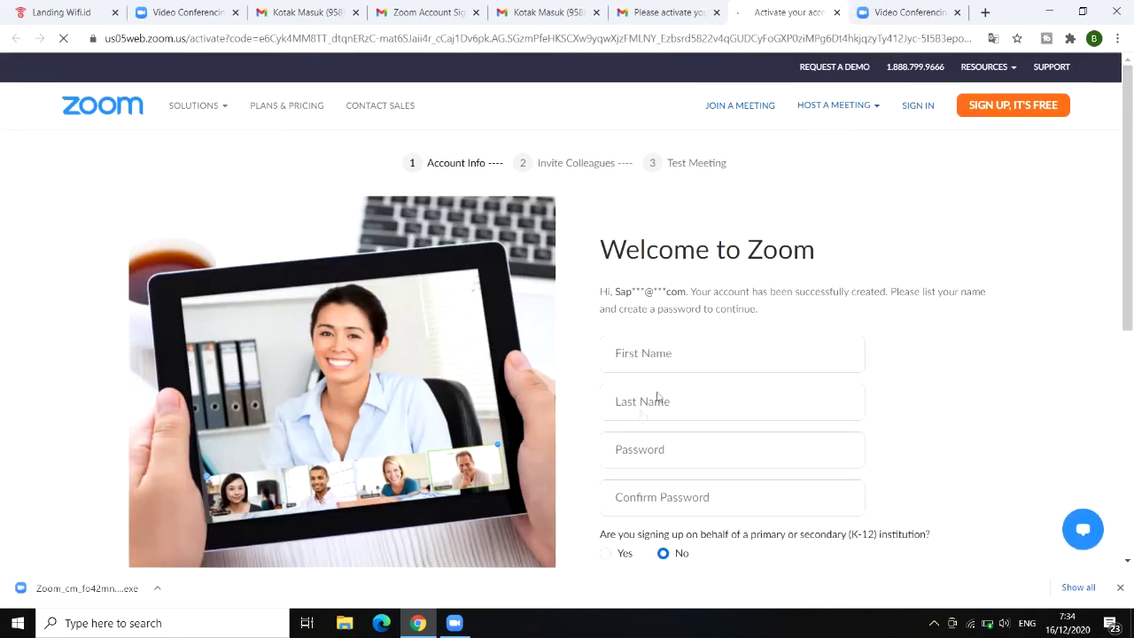
{"action": "scroll", "coordinate": [708, 319], "scroll_direction": "down", "scroll_amount": 1}
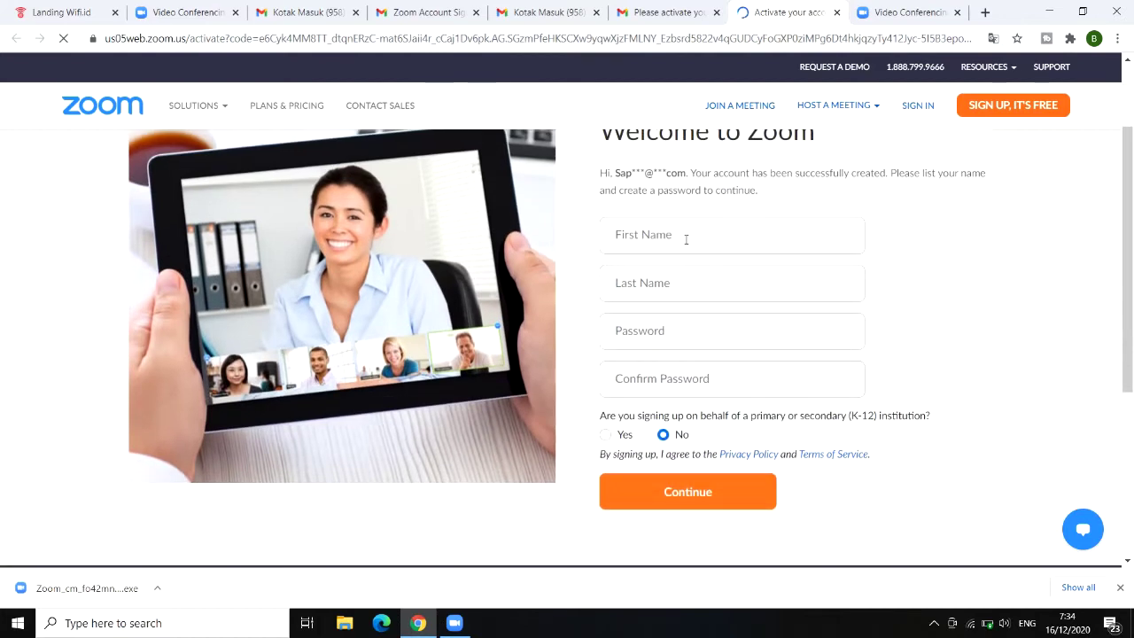
{"action": "left_click", "coordinate": [686, 240]}
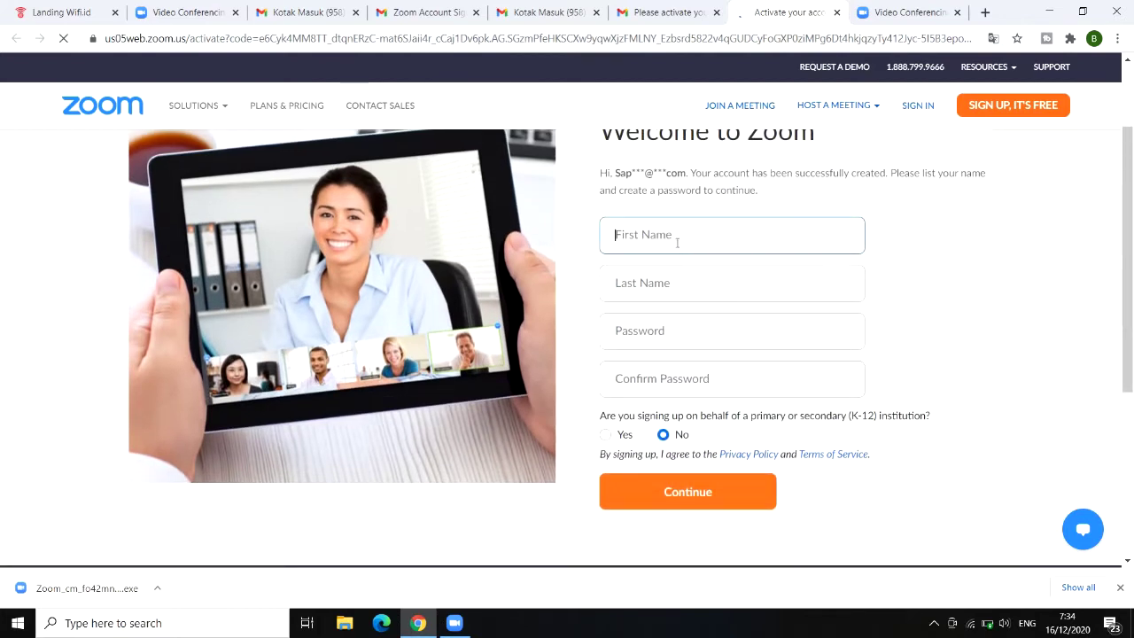
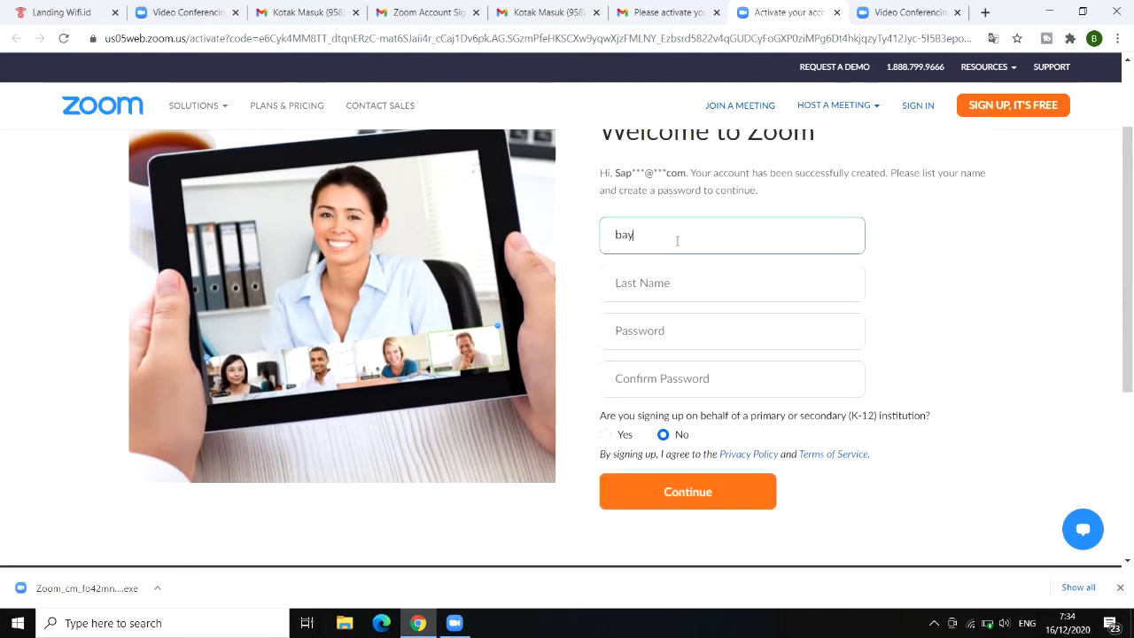
{"action": "key", "text": "BackSpace"}
{"action": "key", "text": "BackSpace"}
{"action": "key", "text": "BackSpace"}
{"action": "left_click", "coordinate": [680, 277]}
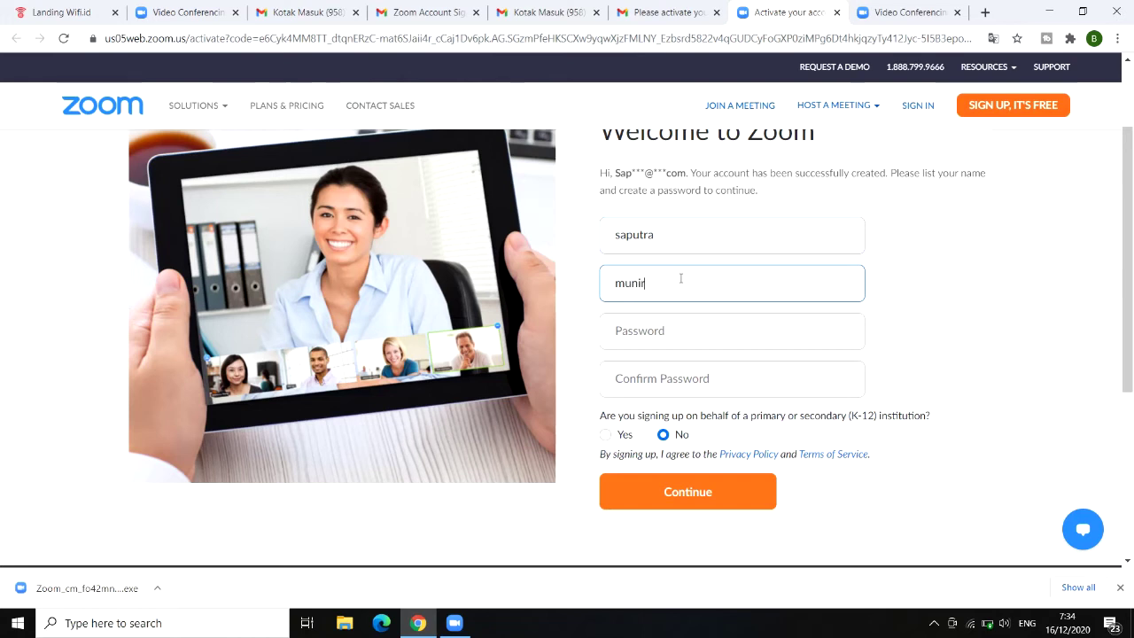
Step: Enter and confirm the account password, then submit the details
{"action": "left_click", "coordinate": [692, 329]}
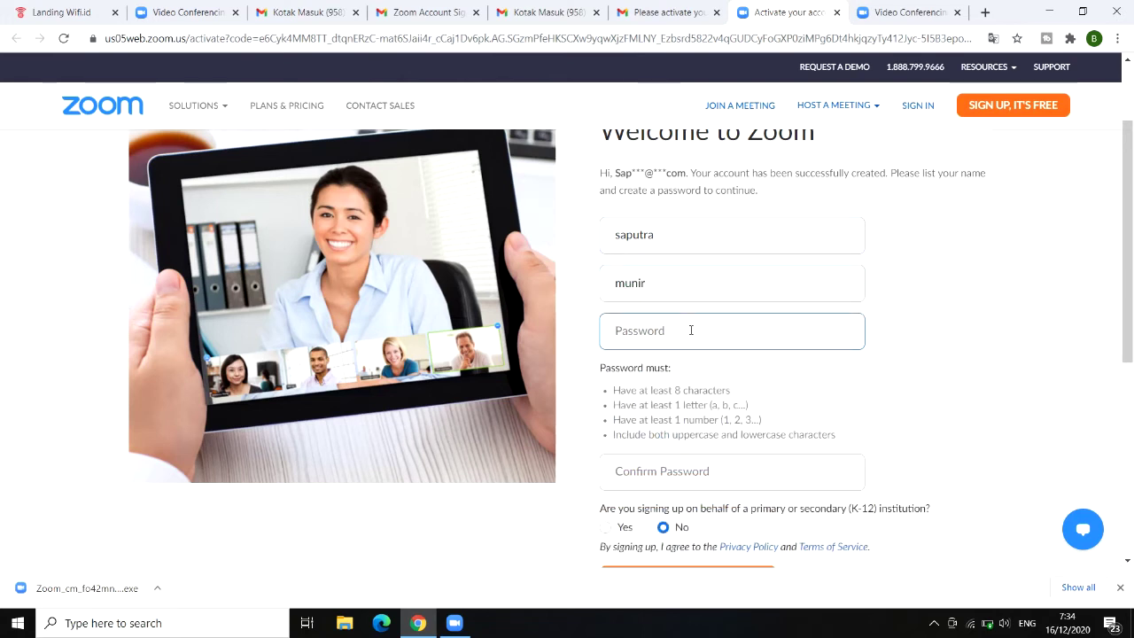
{"action": "type", "text": "••••"}
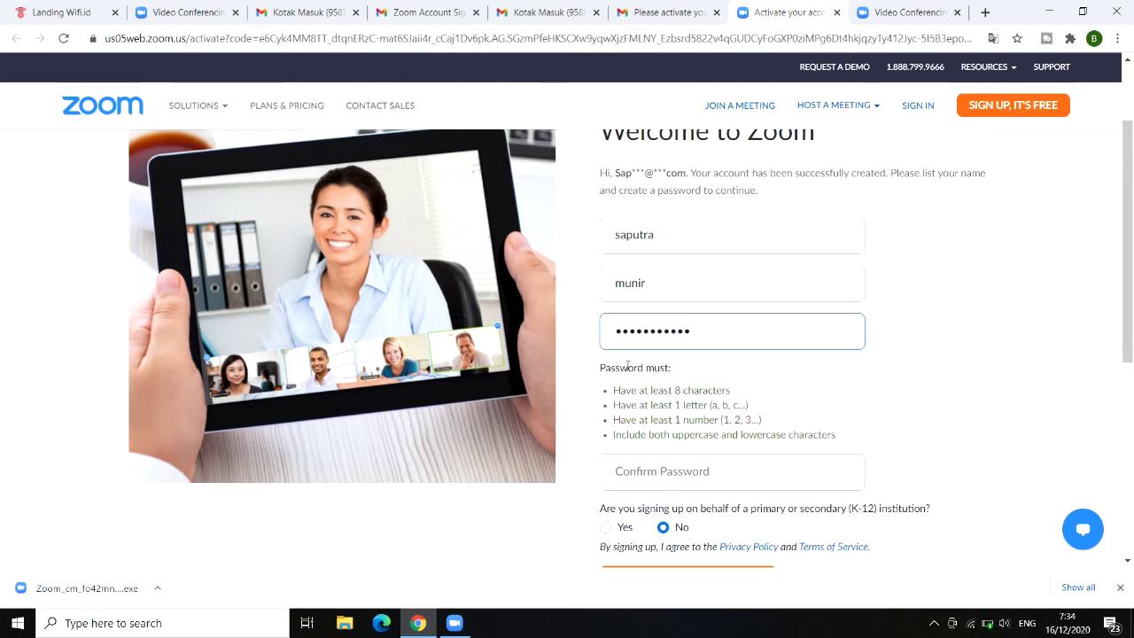
{"action": "left_click", "coordinate": [681, 469]}
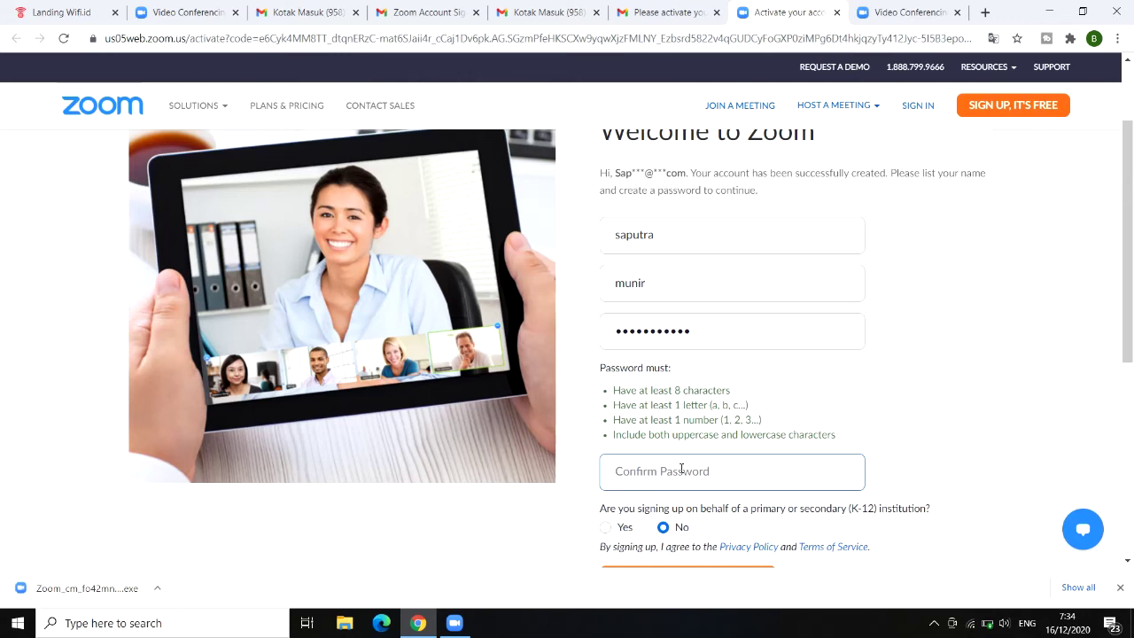
{"action": "left_click", "coordinate": [621, 331]}
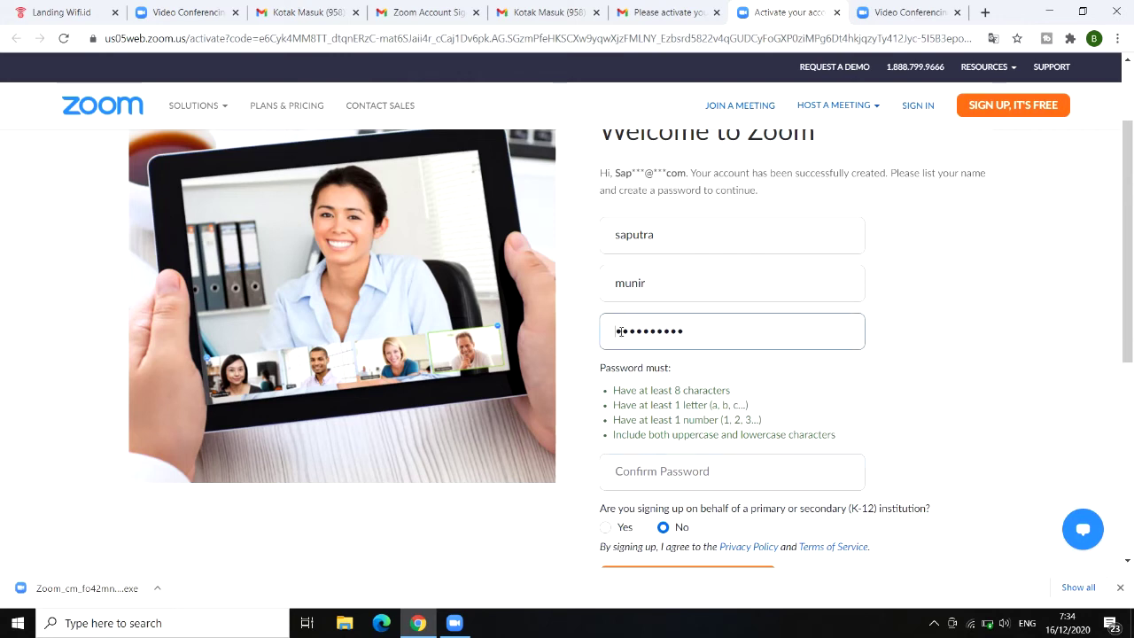
{"action": "left_click", "coordinate": [655, 474]}
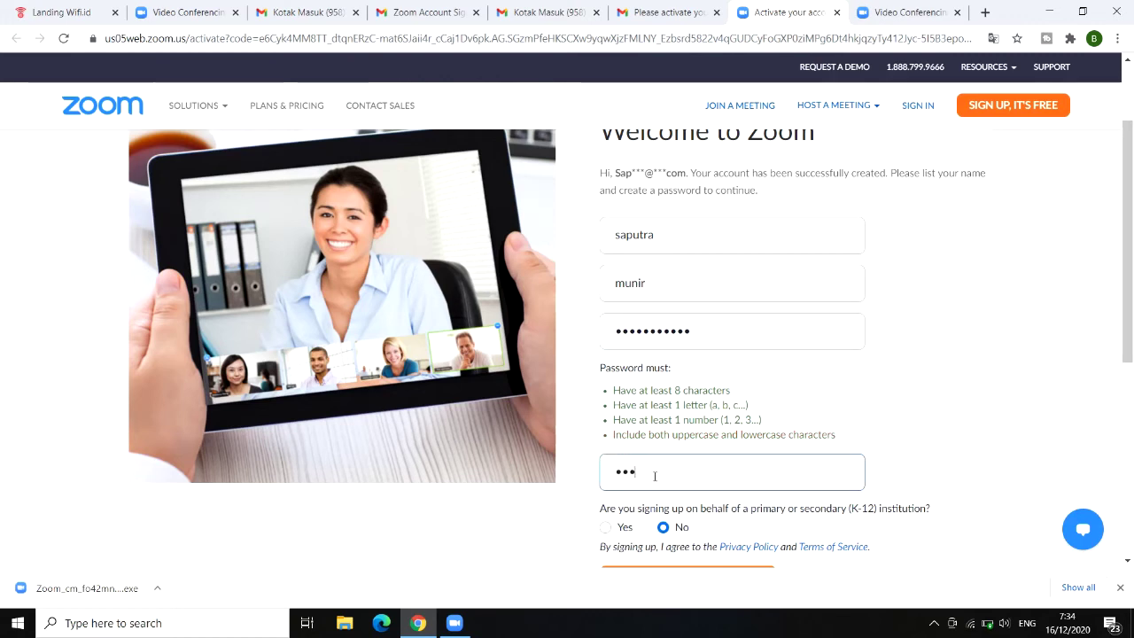
{"action": "scroll", "coordinate": [655, 474], "scroll_direction": "down", "scroll_amount": 2}
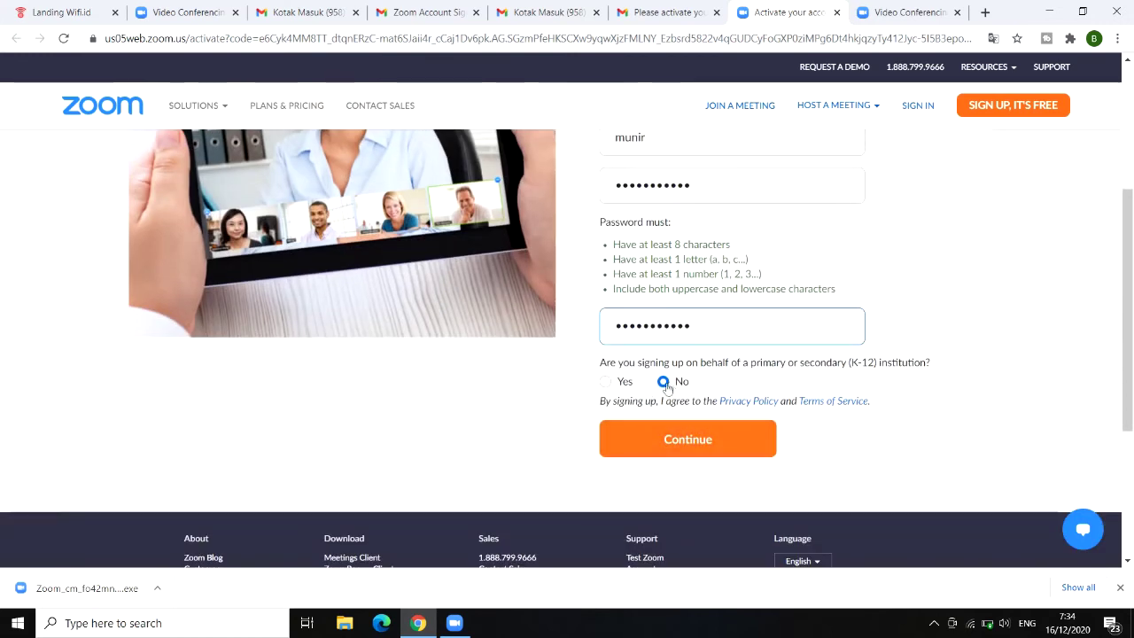
{"action": "left_click", "coordinate": [676, 441]}
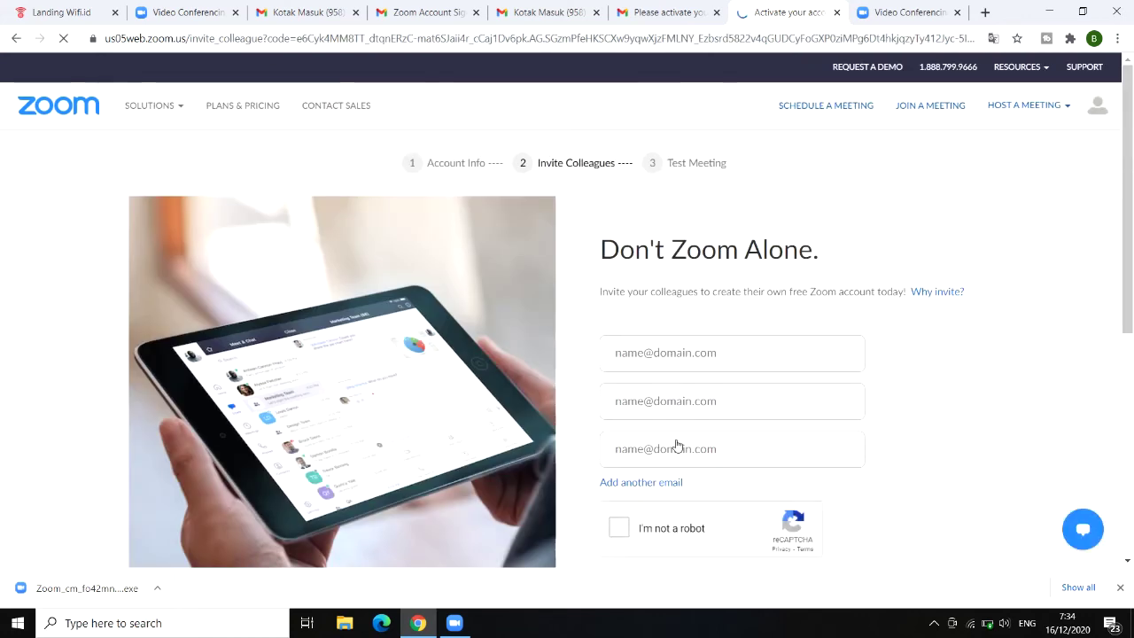
Step: Tick the reCAPTCHA box and skip inviting colleagues
{"action": "scroll", "coordinate": [734, 376], "scroll_direction": "down", "scroll_amount": 1}
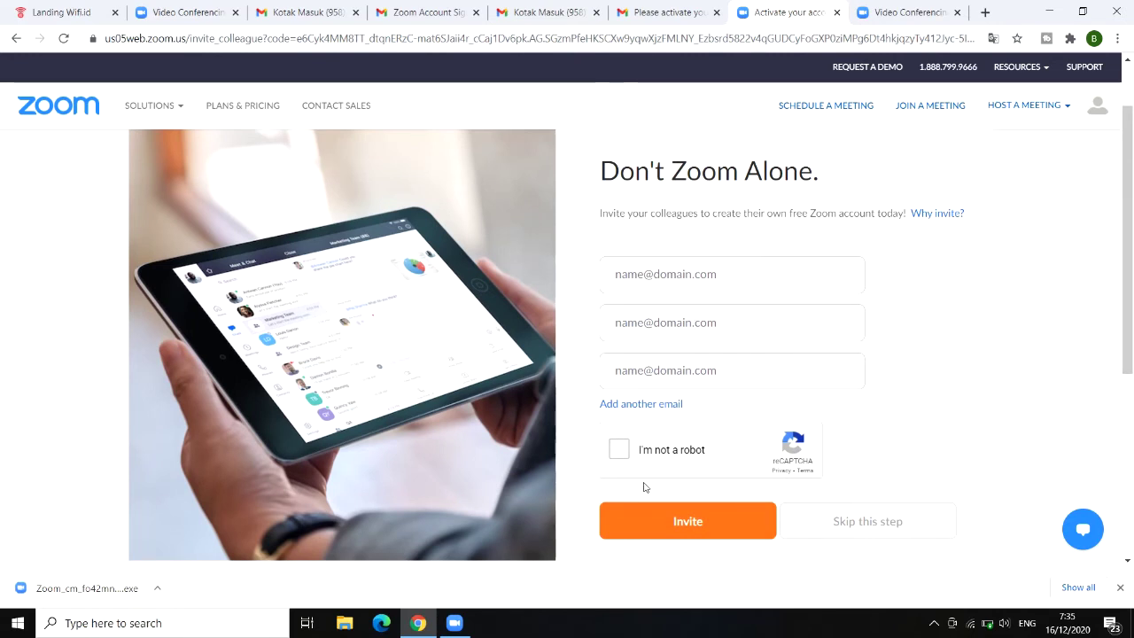
{"action": "left_click", "coordinate": [618, 452]}
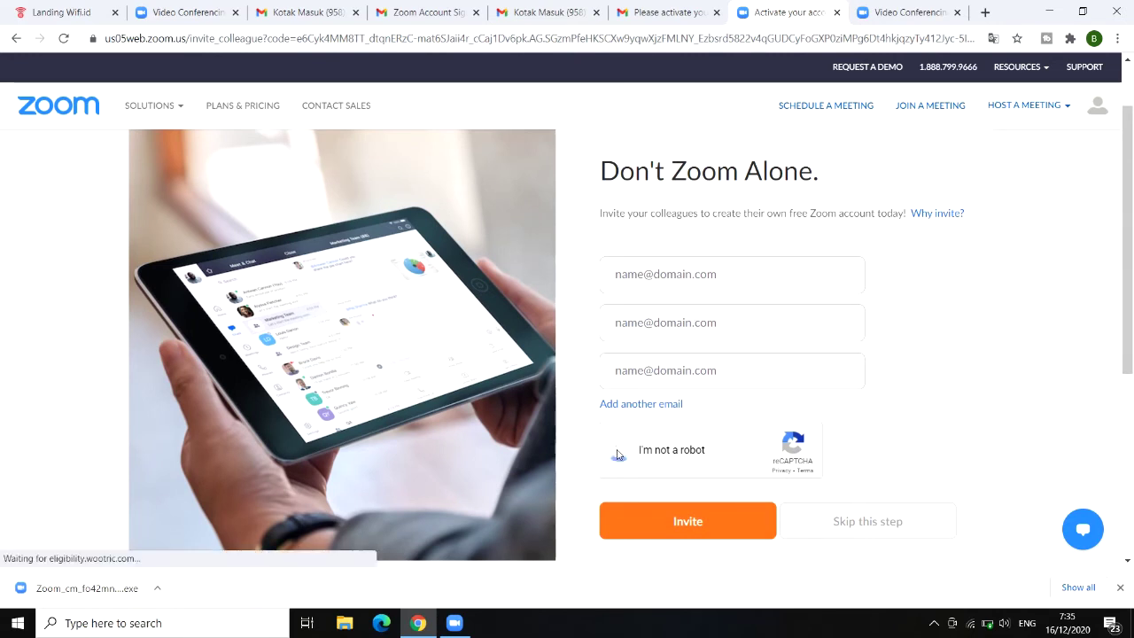
{"action": "left_click", "coordinate": [838, 525]}
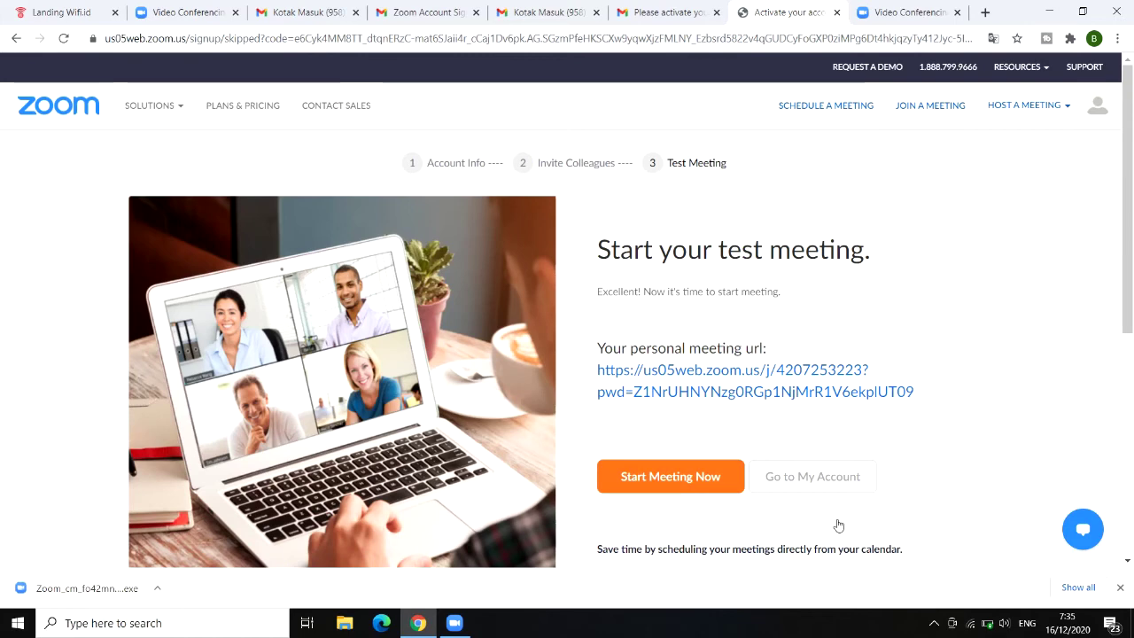
Step: Start the test meeting now and let the browser open Zoom Meetings
{"action": "scroll", "coordinate": [700, 489], "scroll_direction": "down", "scroll_amount": 3}
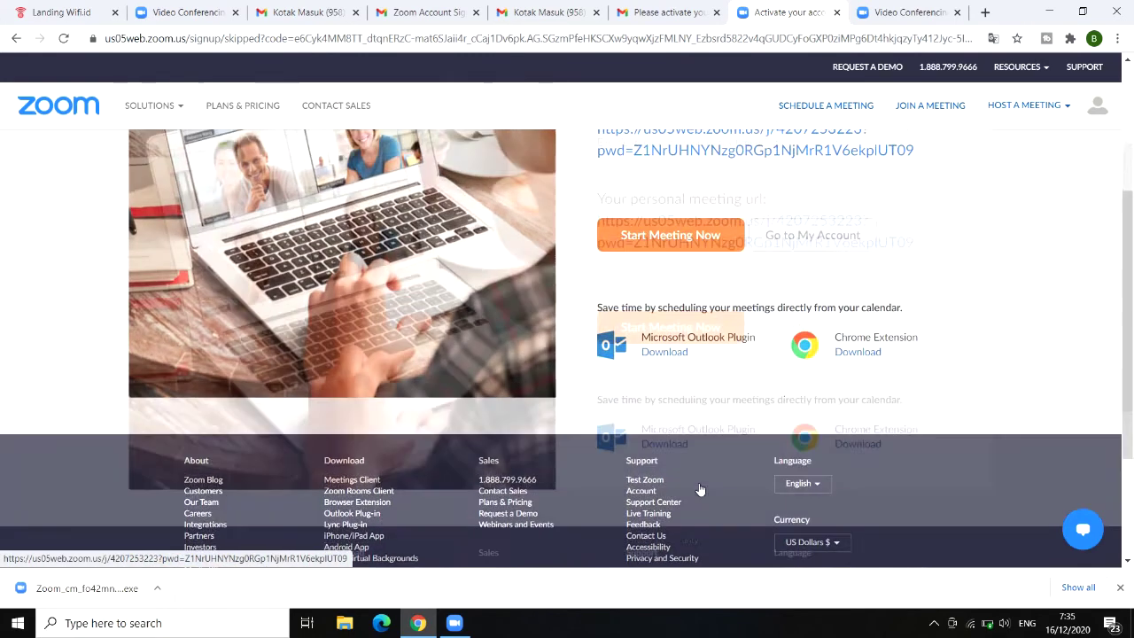
{"action": "scroll", "coordinate": [699, 489], "scroll_direction": "up", "scroll_amount": 3}
{"action": "left_click", "coordinate": [671, 433]}
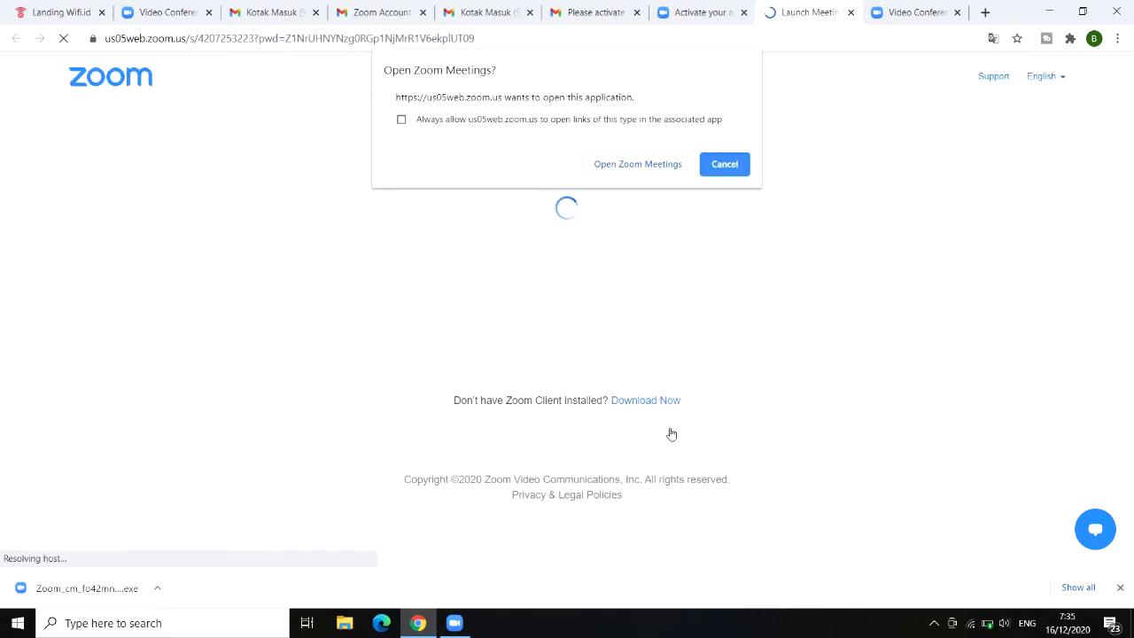
{"action": "left_click", "coordinate": [621, 169]}
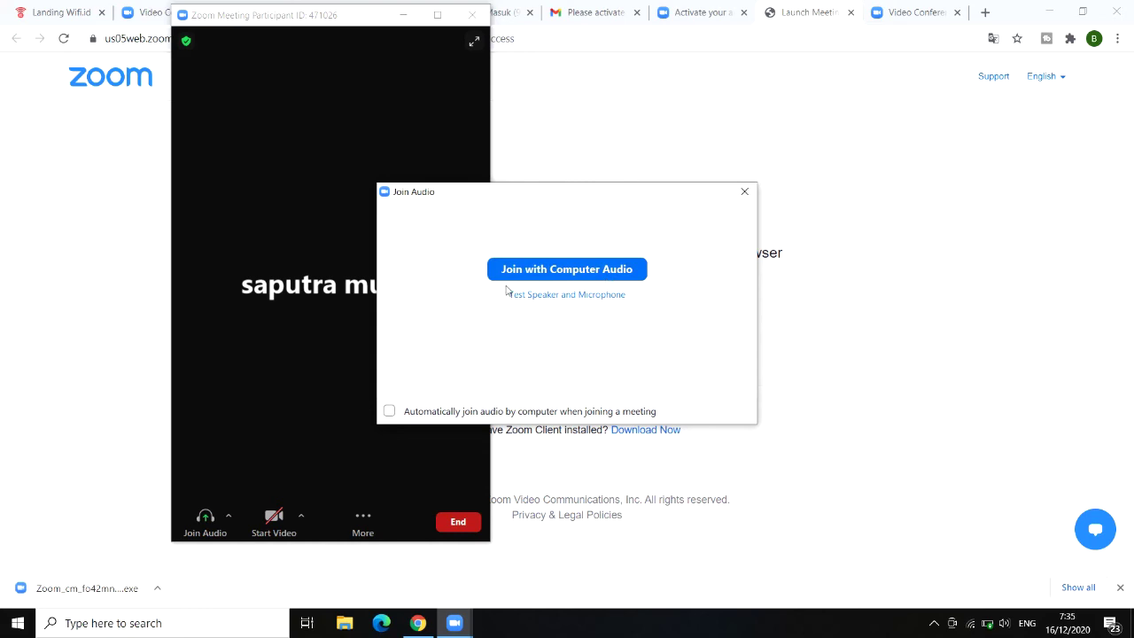
Step: Join with computer audio, maximize, leave the meeting, and close the Sign In dialog
{"action": "left_click", "coordinate": [543, 275]}
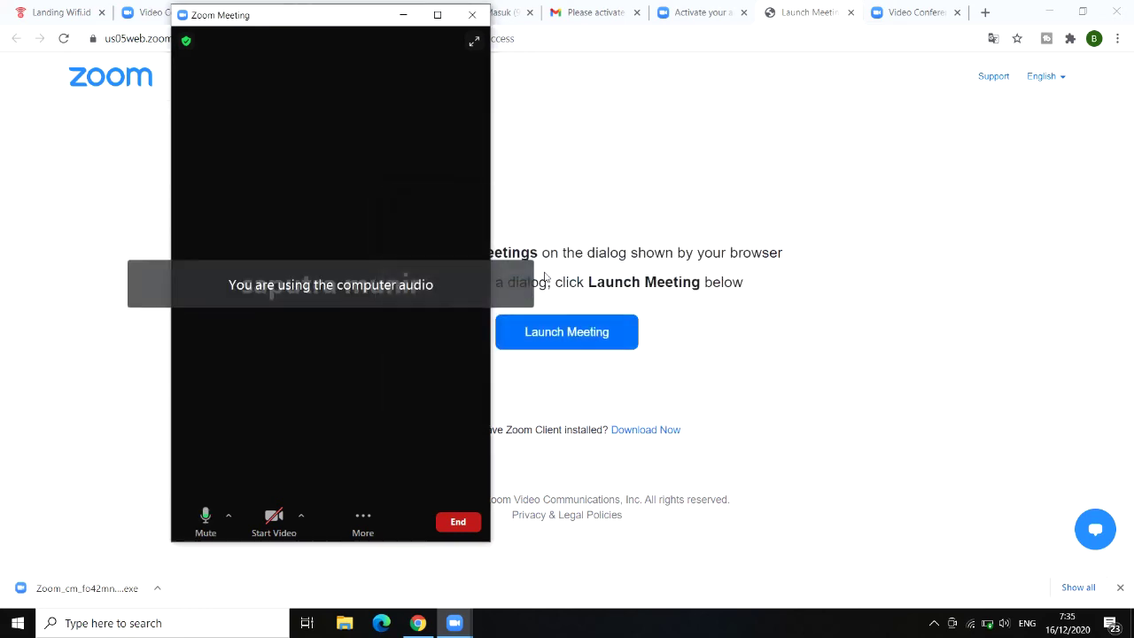
{"action": "left_click", "coordinate": [435, 14]}
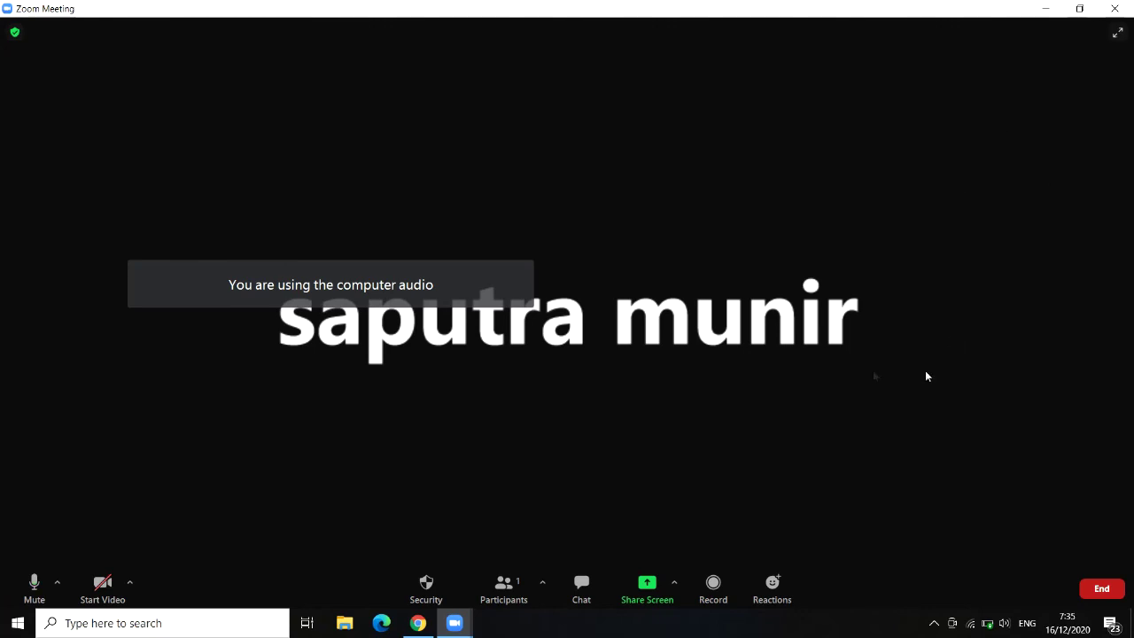
{"action": "left_click", "coordinate": [1114, 8]}
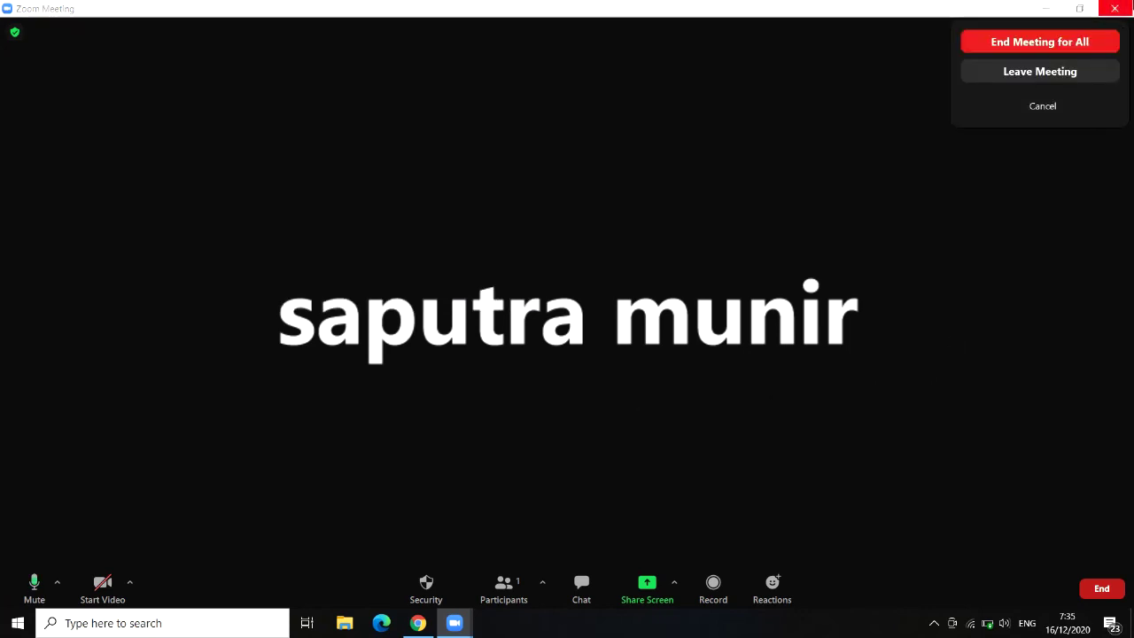
{"action": "left_click", "coordinate": [1052, 79]}
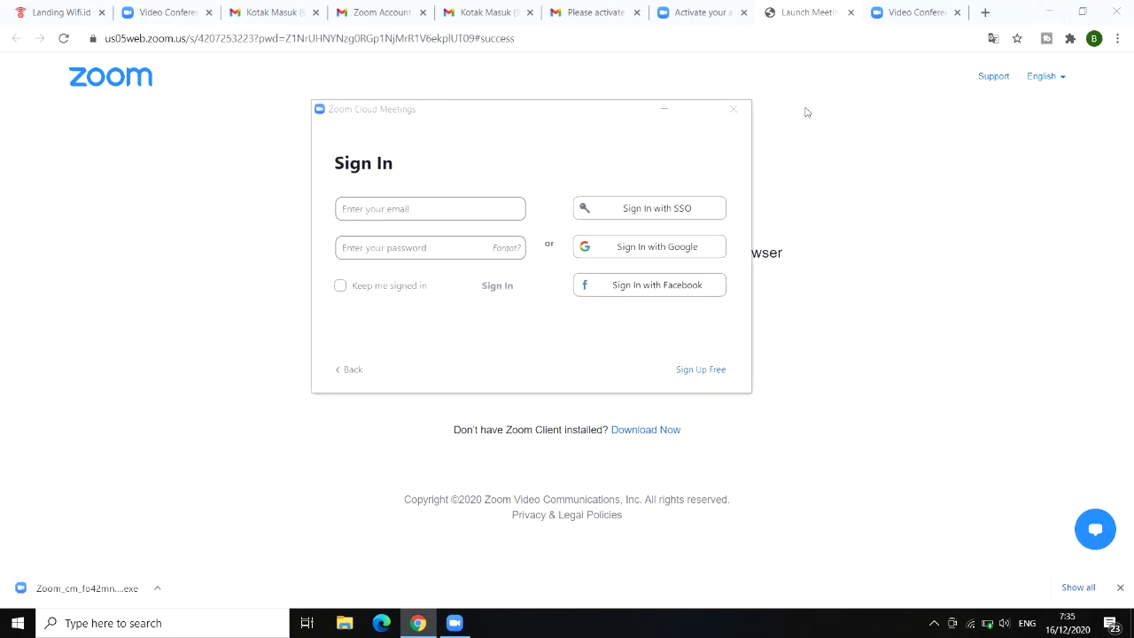
{"action": "left_click", "coordinate": [733, 109]}
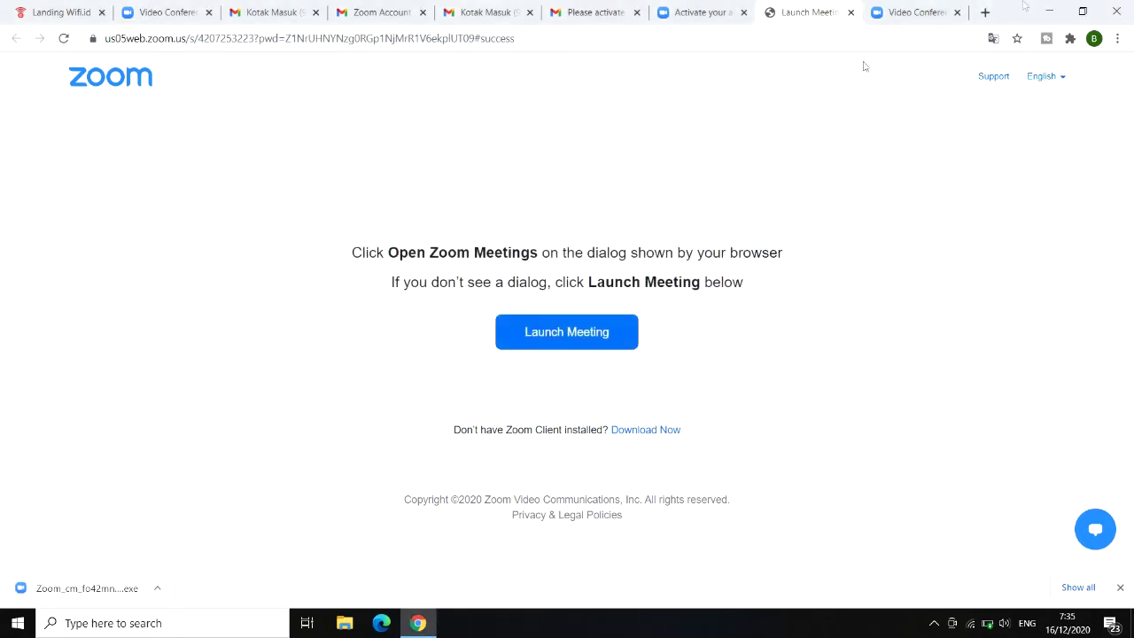
Step: Minimize Chrome, launch the Zoom desktop client and go to its sign-in form
{"action": "left_click", "coordinate": [1050, 11]}
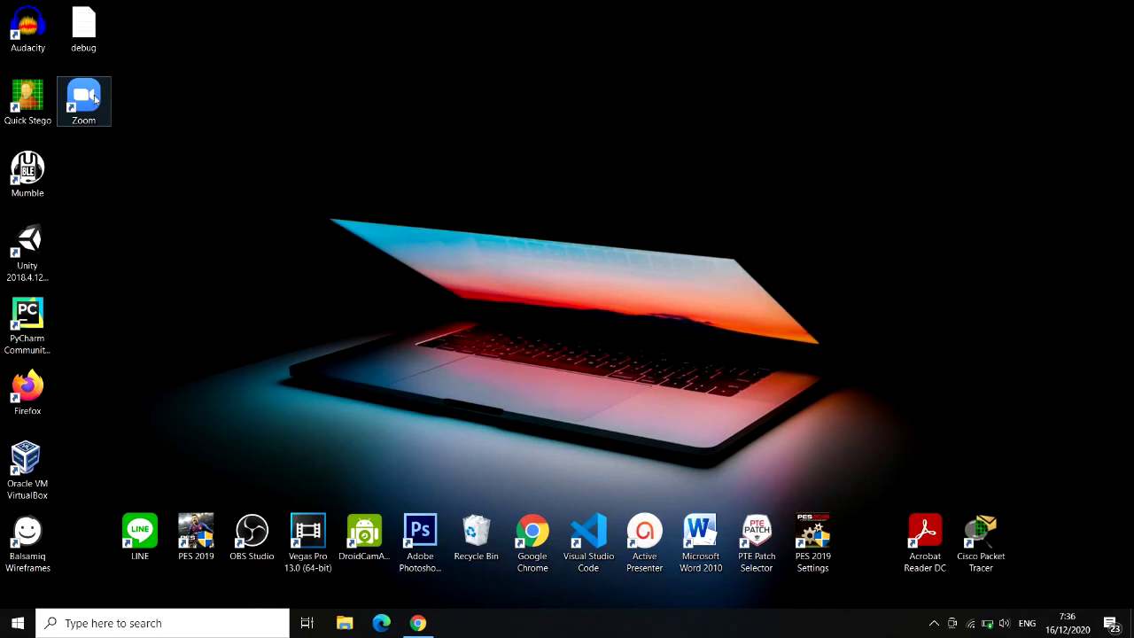
{"action": "double_click", "coordinate": [95, 99]}
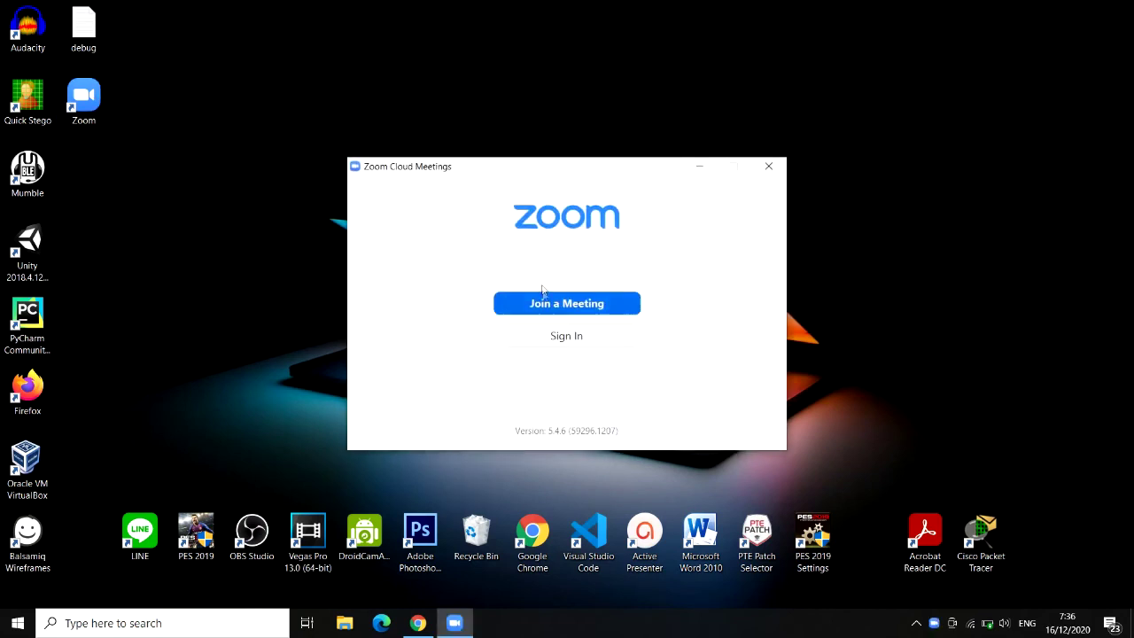
{"action": "left_click", "coordinate": [567, 336]}
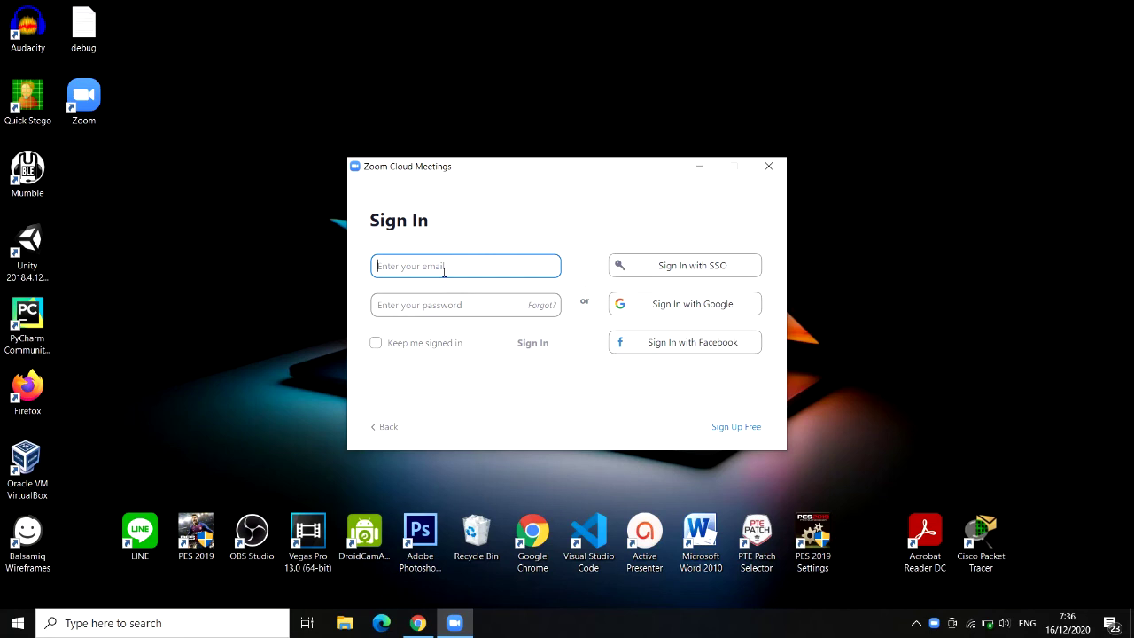
Step: Paste the account email from clipboard history, enter the password and sign in
{"action": "key", "text": "super+v"}
{"action": "left_click", "coordinate": [515, 327]}
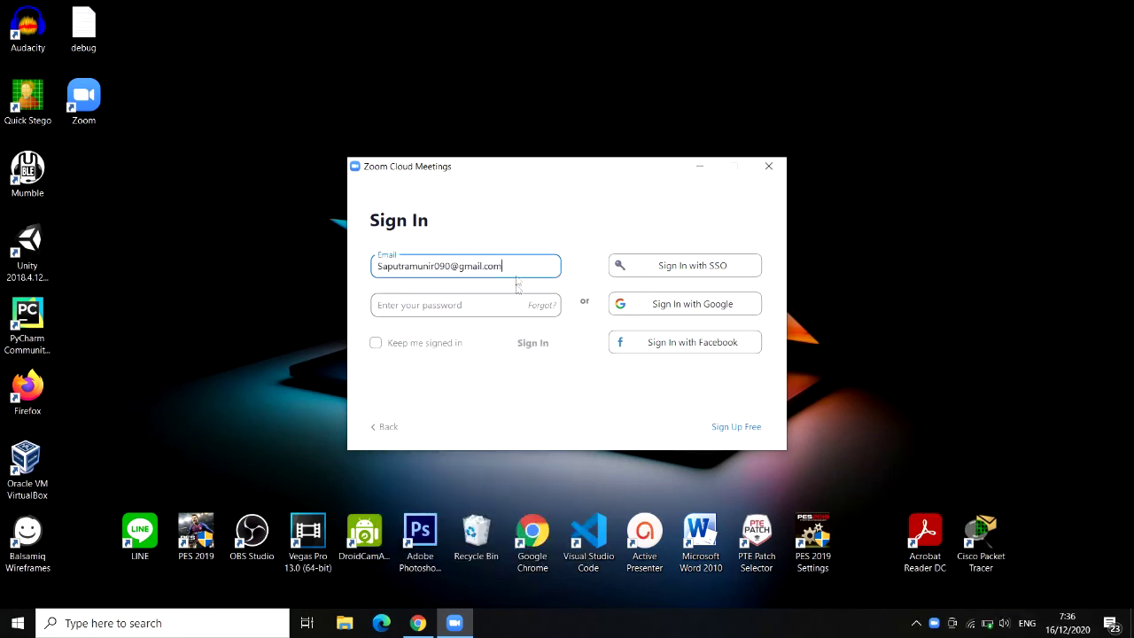
{"action": "left_click", "coordinate": [433, 305]}
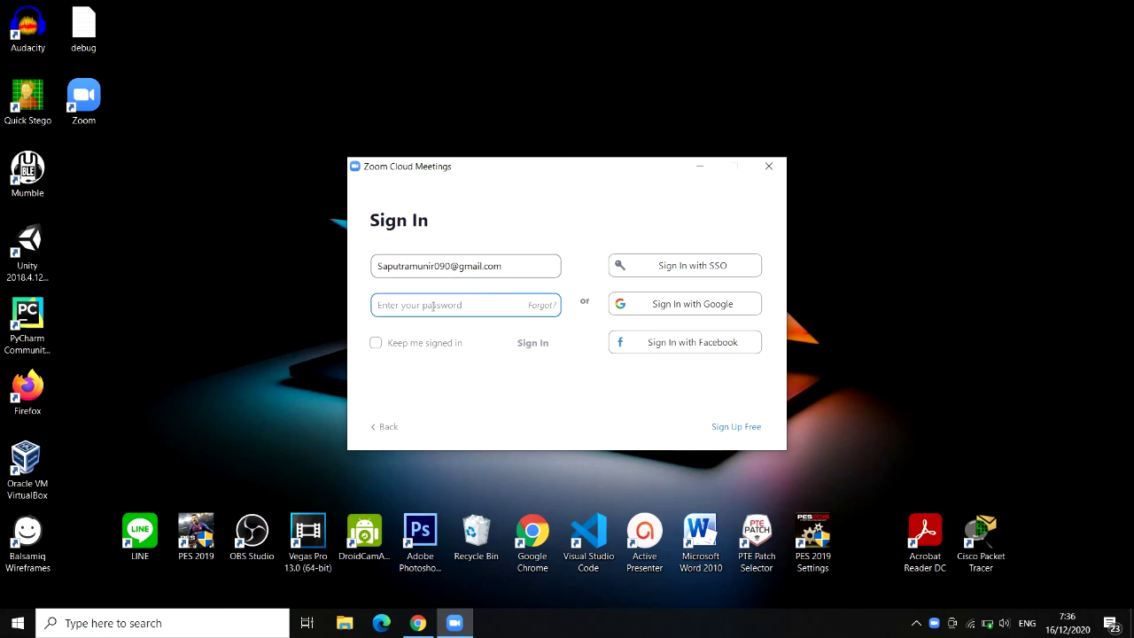
{"action": "type", "text": "*"}
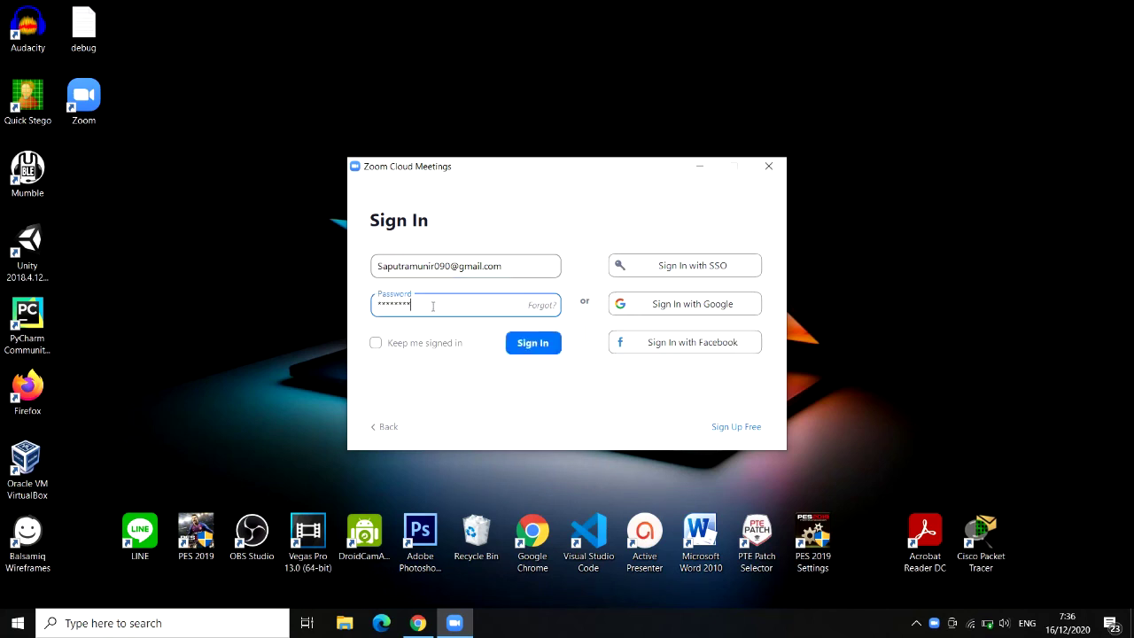
{"action": "left_click", "coordinate": [542, 346]}
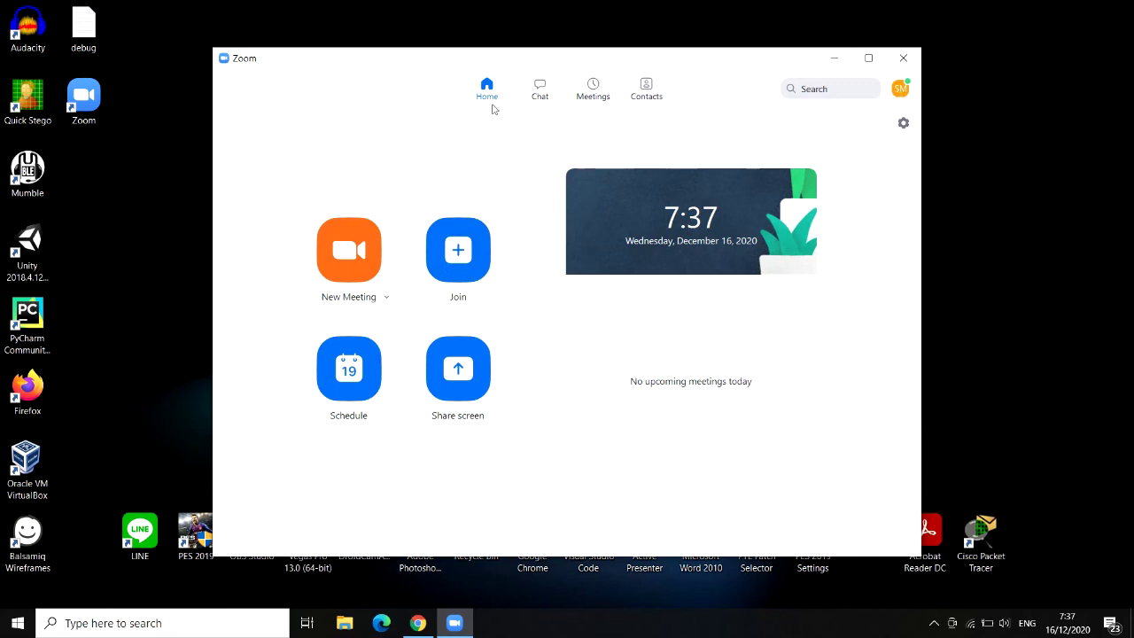
Step: View the signed-in account's profile details, close them, and select the Search box
{"action": "left_click", "coordinate": [900, 89]}
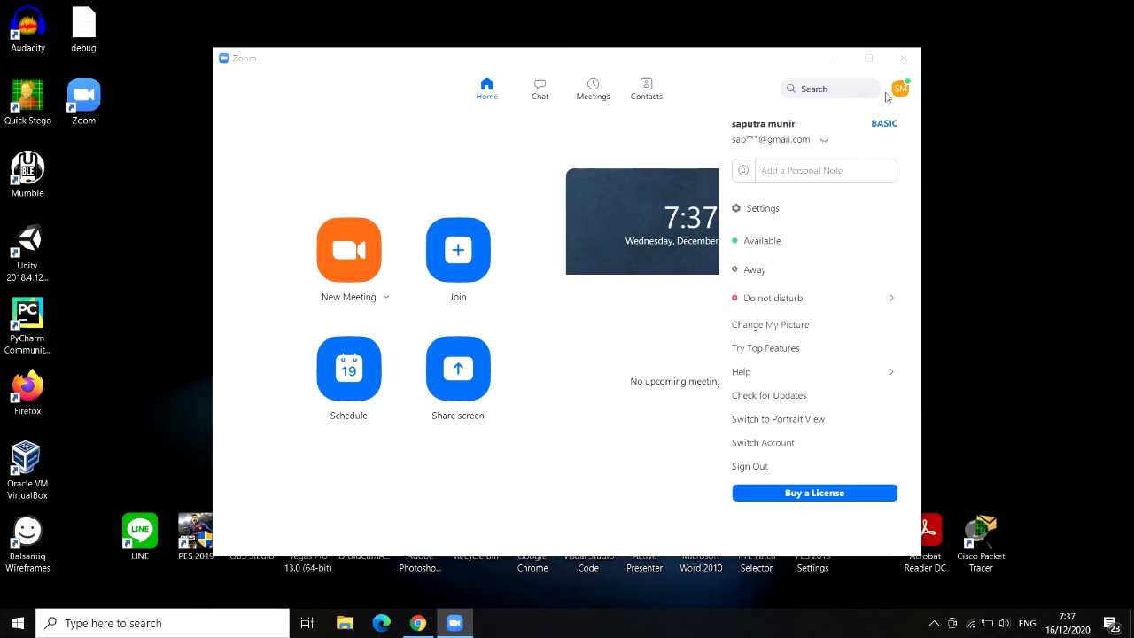
{"action": "left_click", "coordinate": [632, 145]}
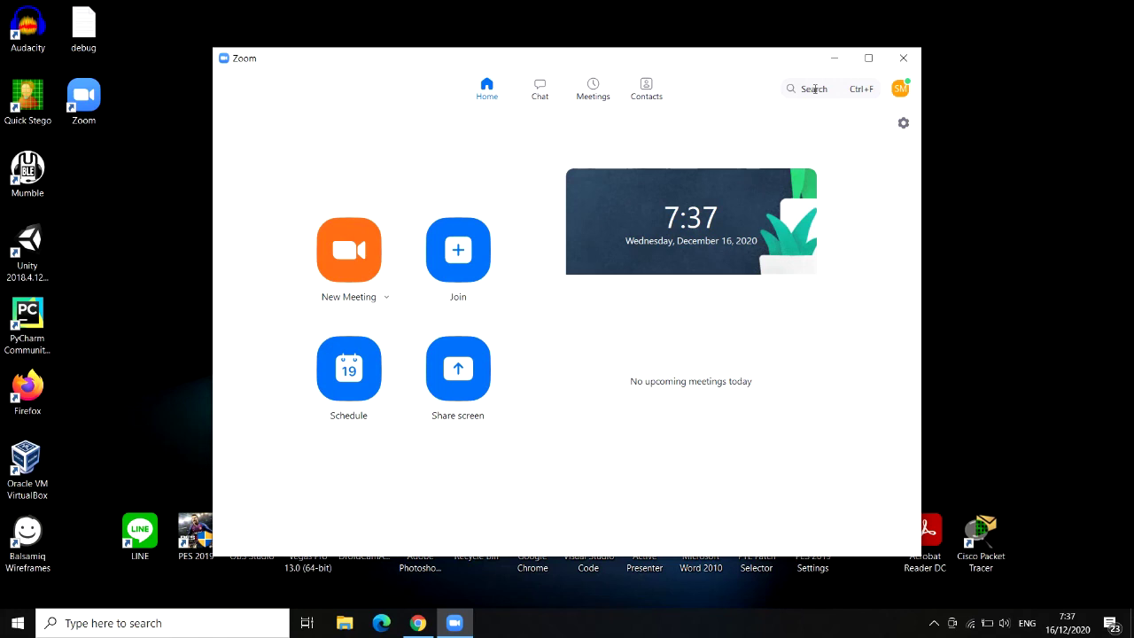
{"action": "left_click", "coordinate": [813, 88]}
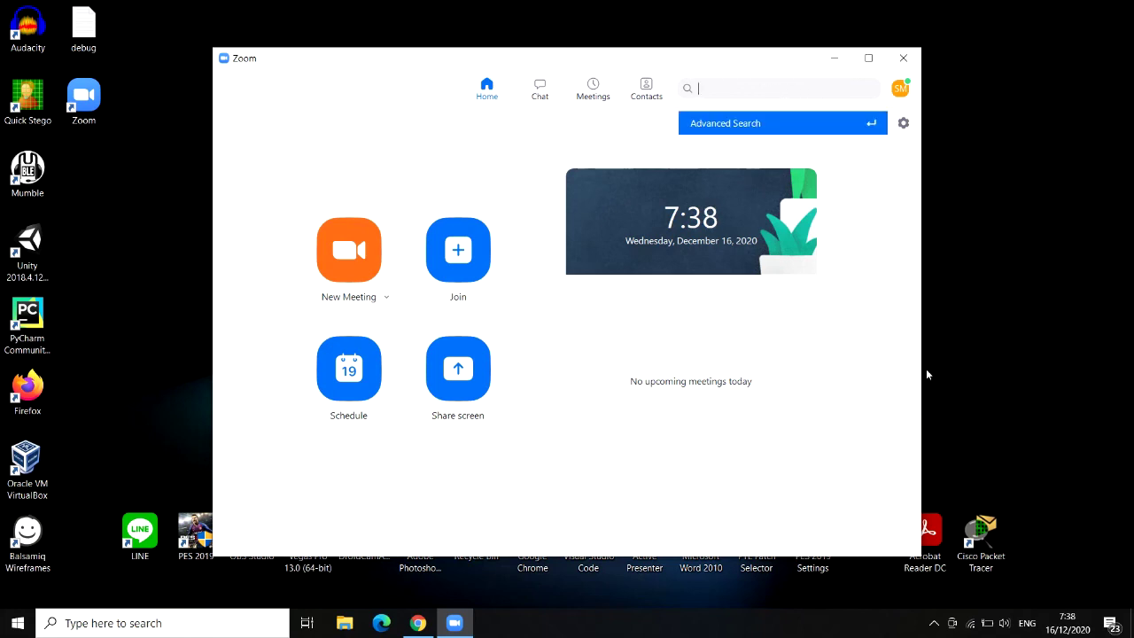
Step: Show the hidden system tray icons and operate the tray items
{"action": "left_click", "coordinate": [934, 623]}
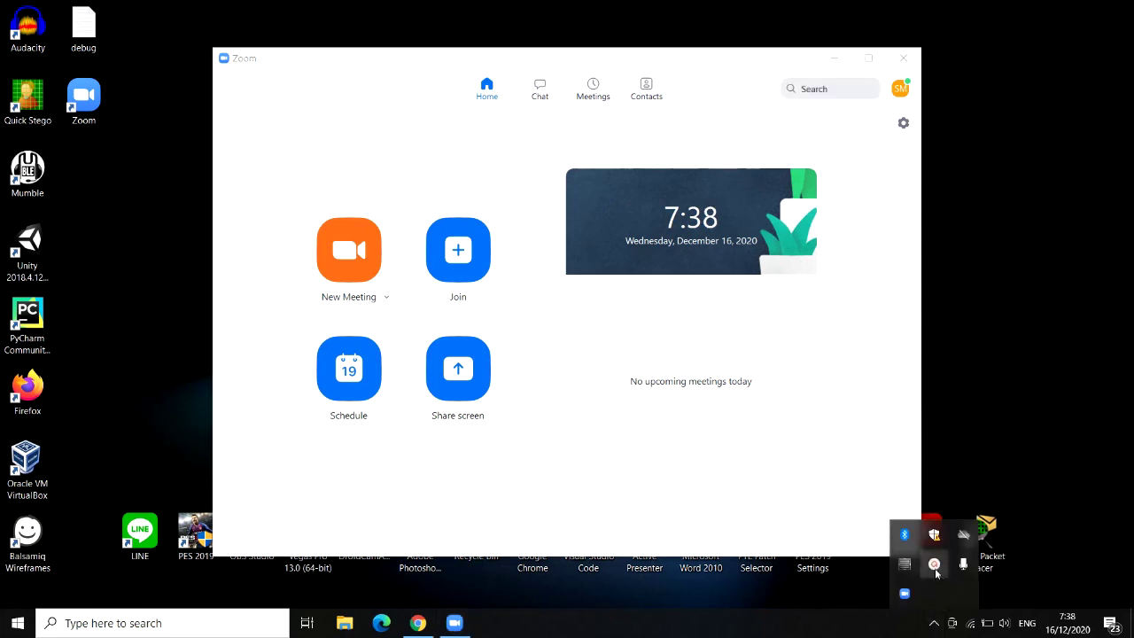
{"action": "left_click", "coordinate": [935, 569]}
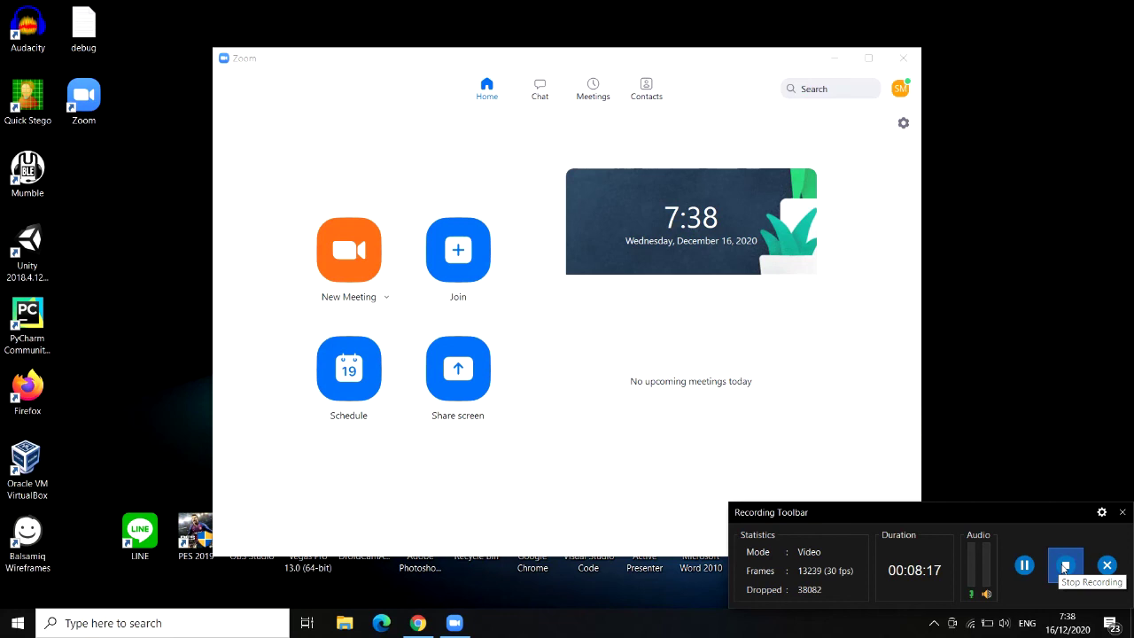
{"action": "left_click", "coordinate": [1064, 567]}
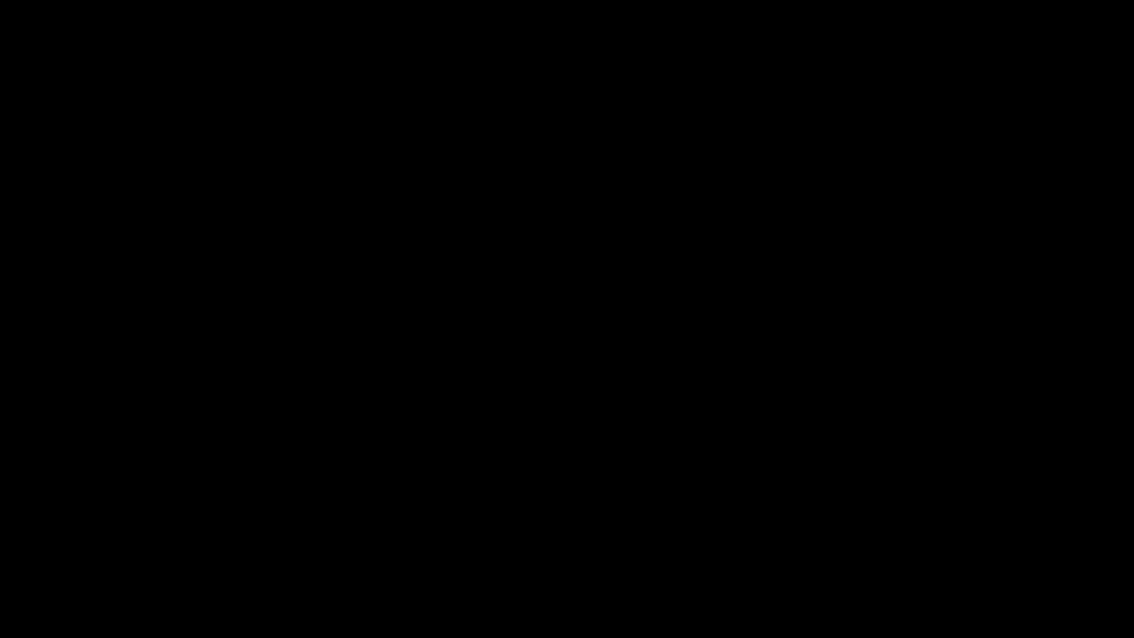